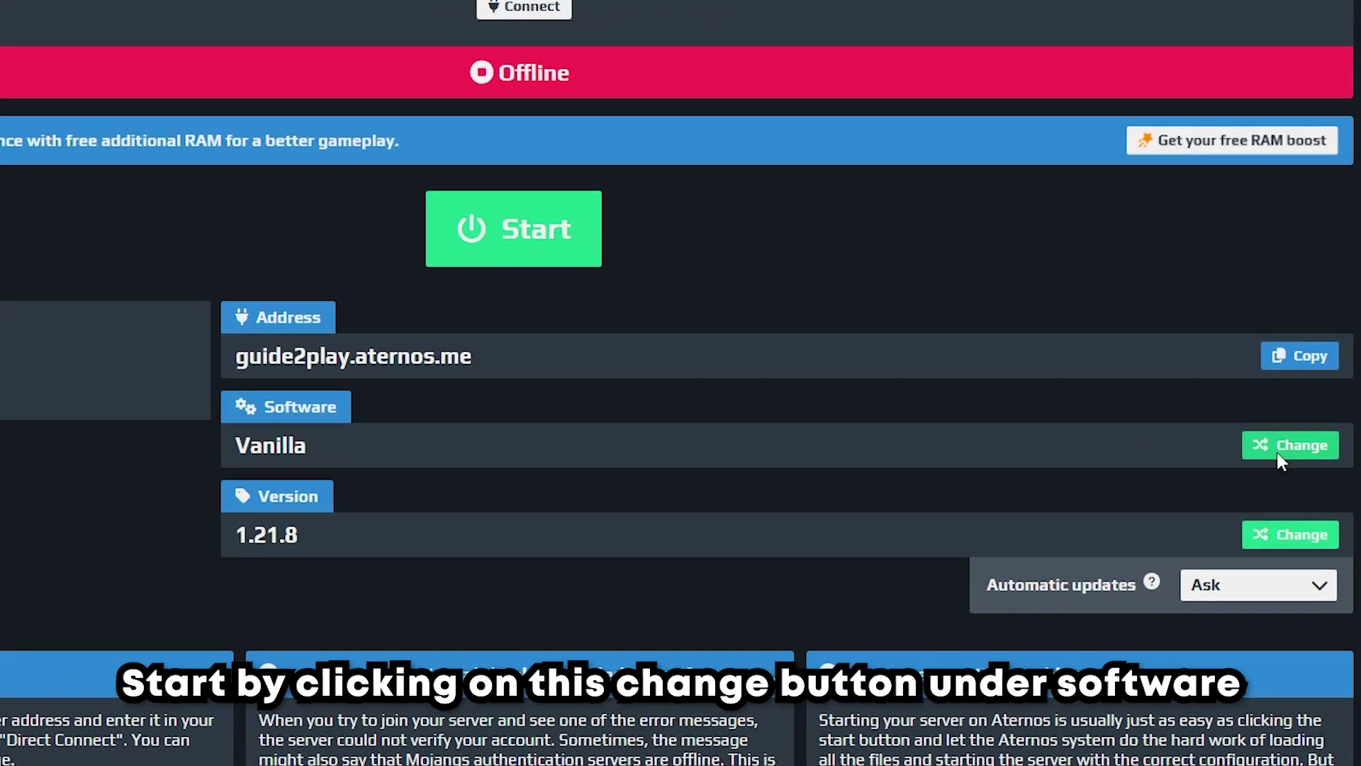
Step: Switch the server software from Vanilla to Forge version 1.21.7 (57.0.3)
click(1295, 509)
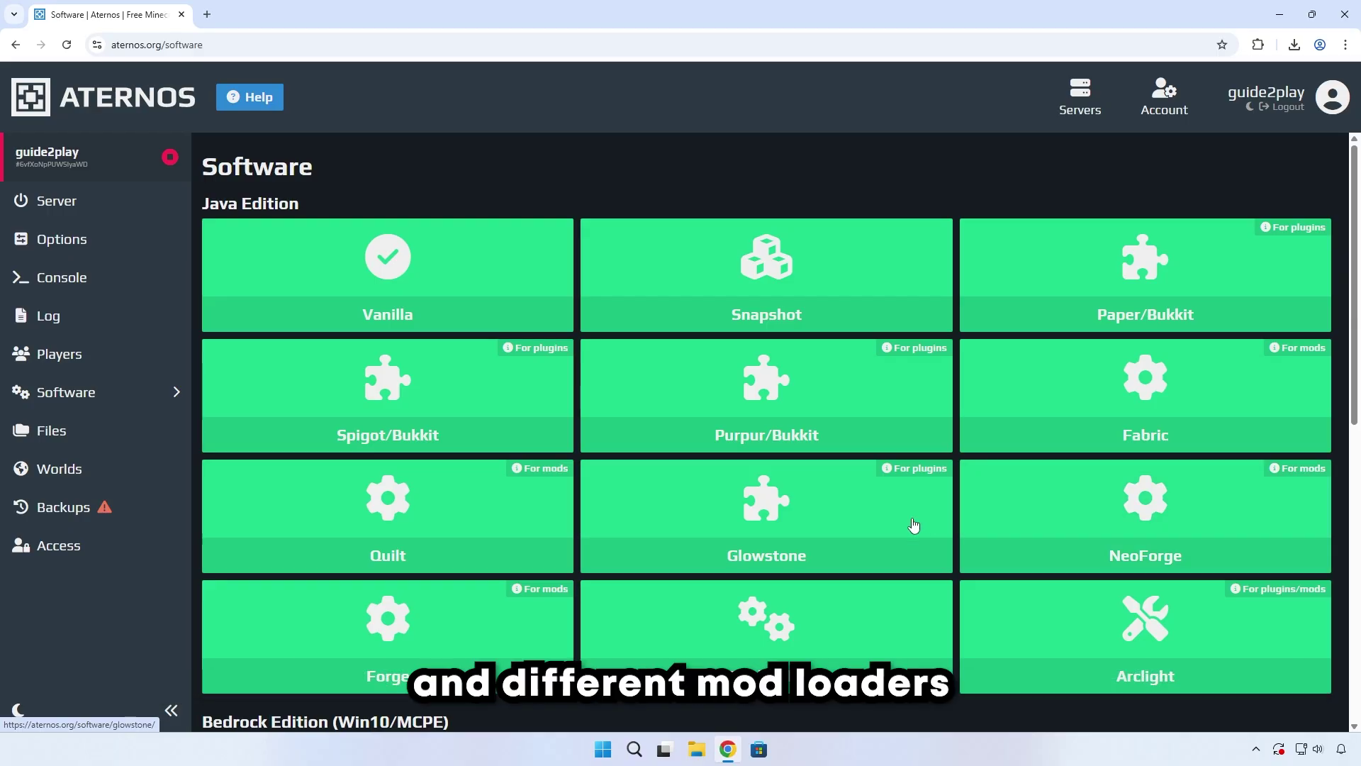
scroll(599, 456, down, 2)
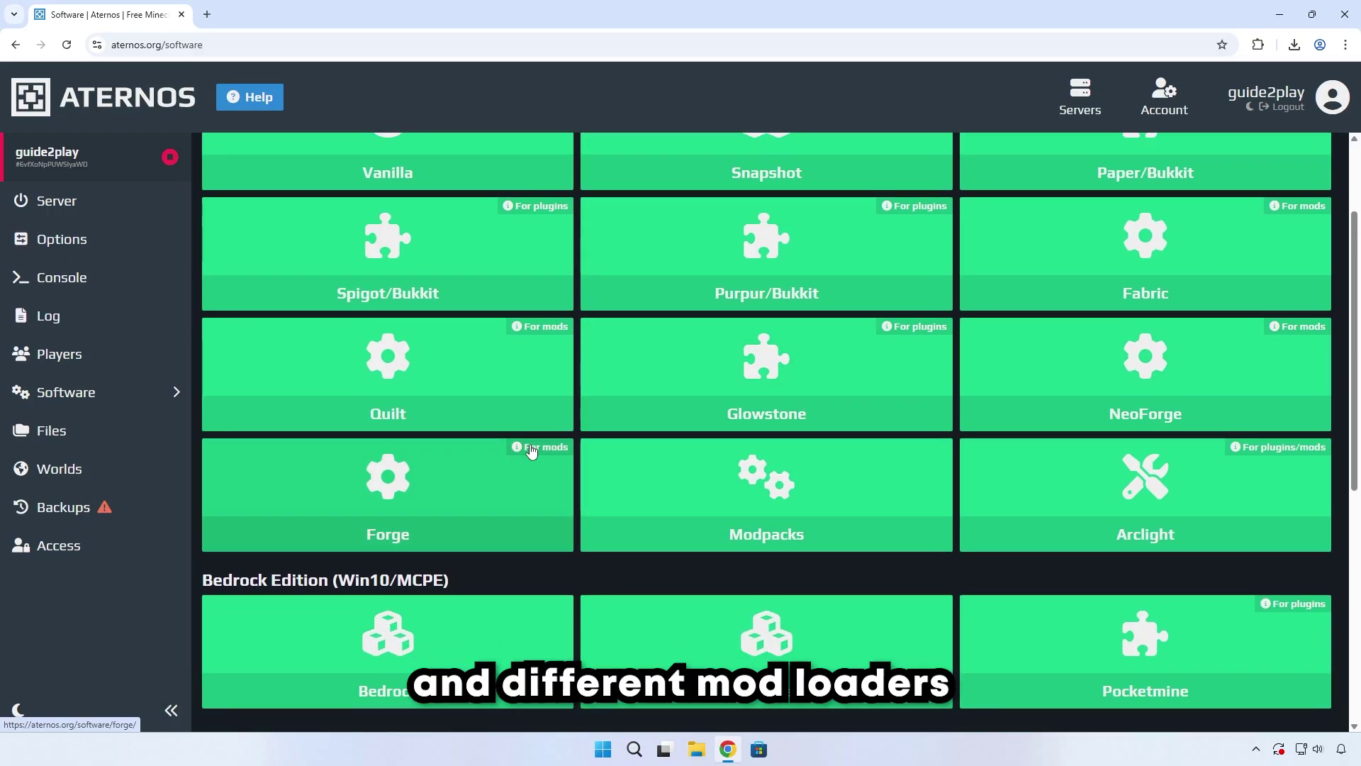
click(350, 504)
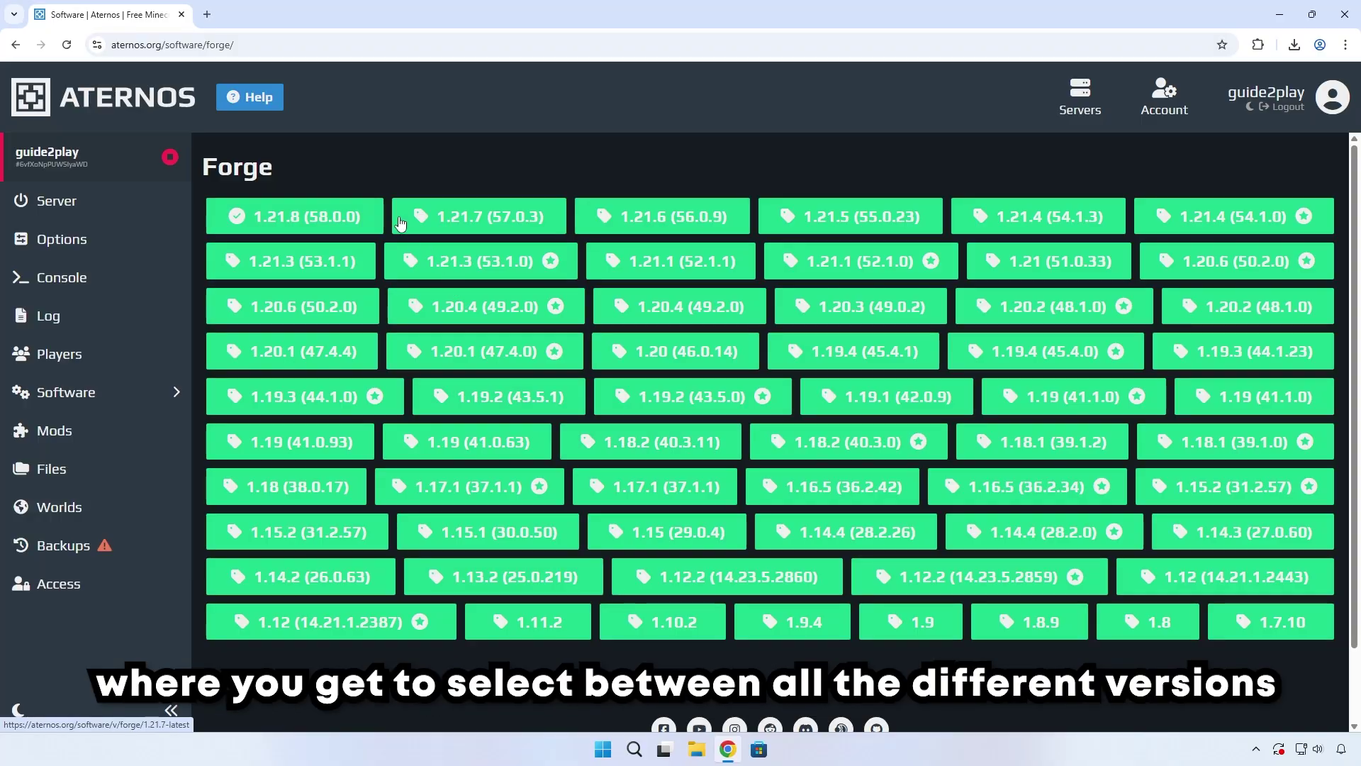
click(470, 218)
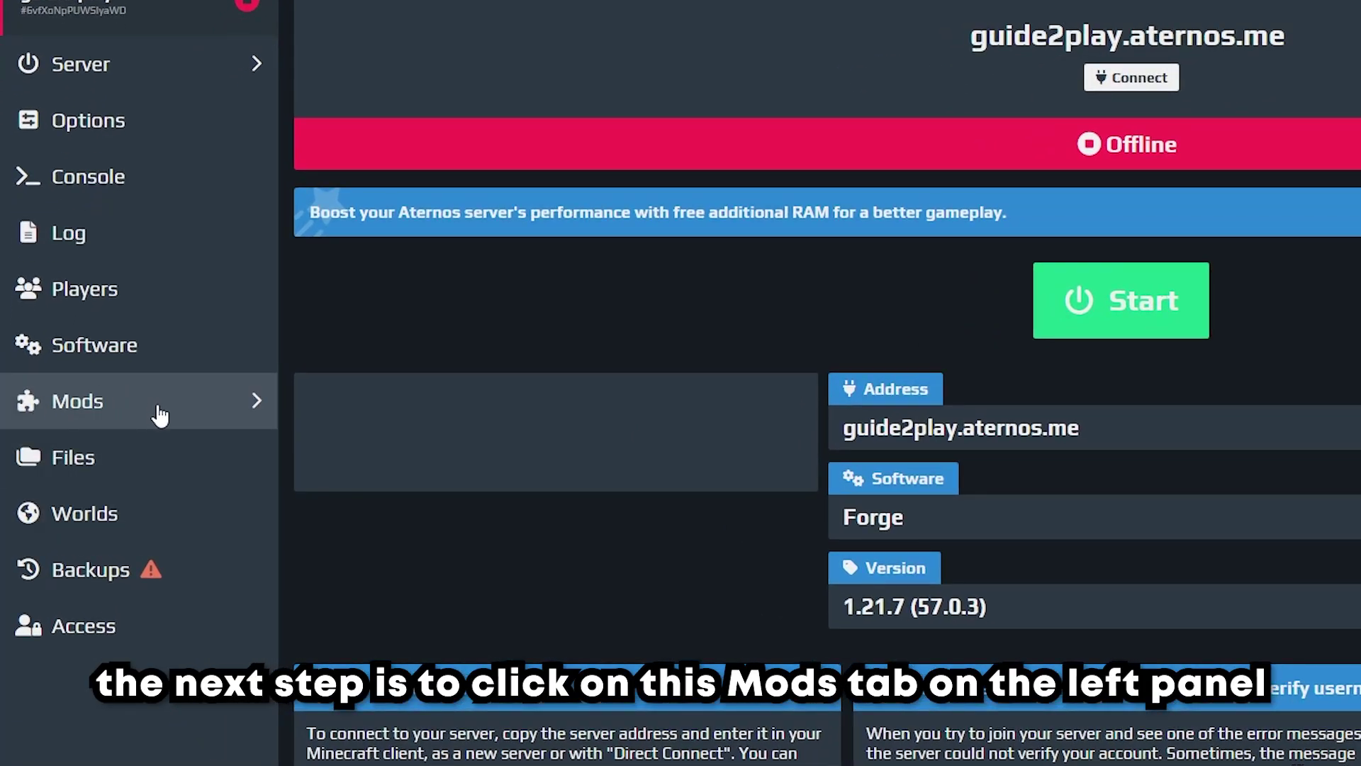
Step: Go to the server's Mods page from the left sidebar
click(115, 418)
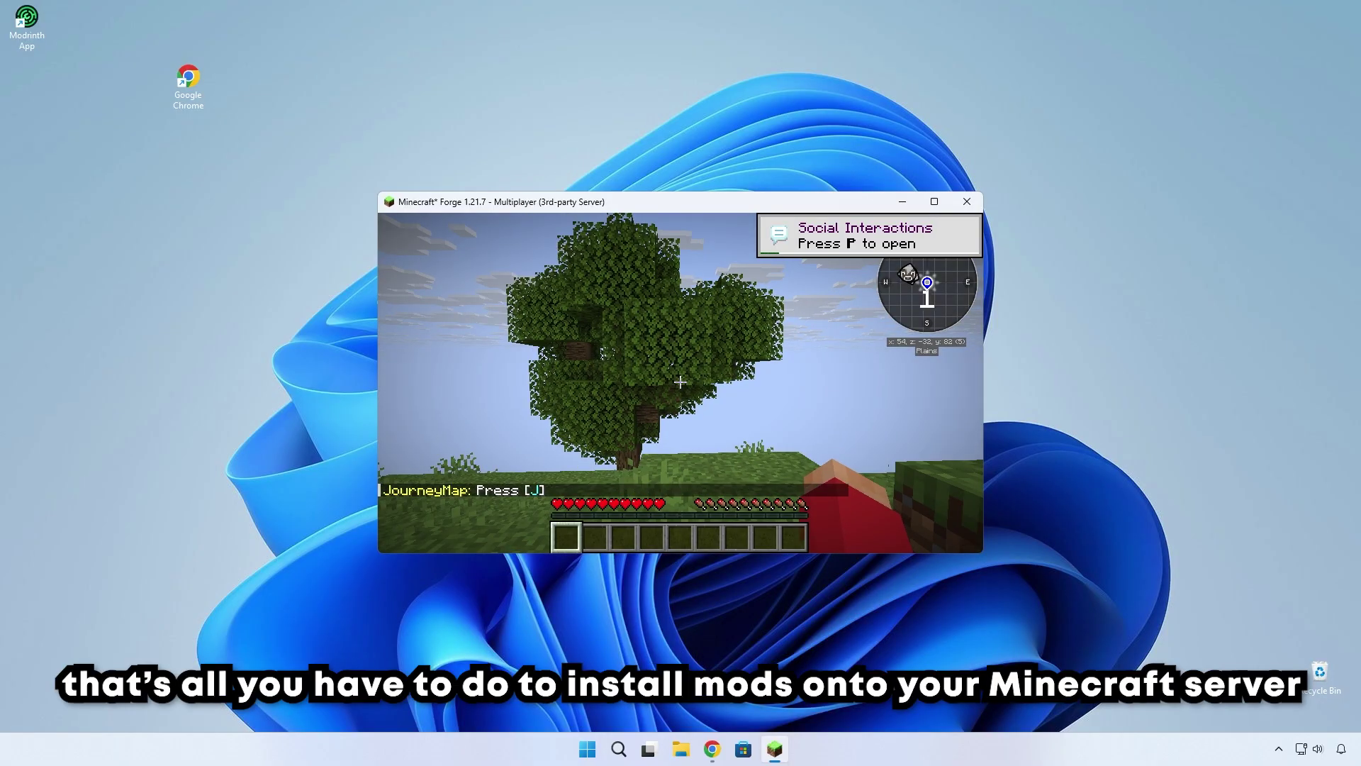
Step: Maximize the Minecraft window via the Game Menu and resume play on the Forge server
key(Escape)
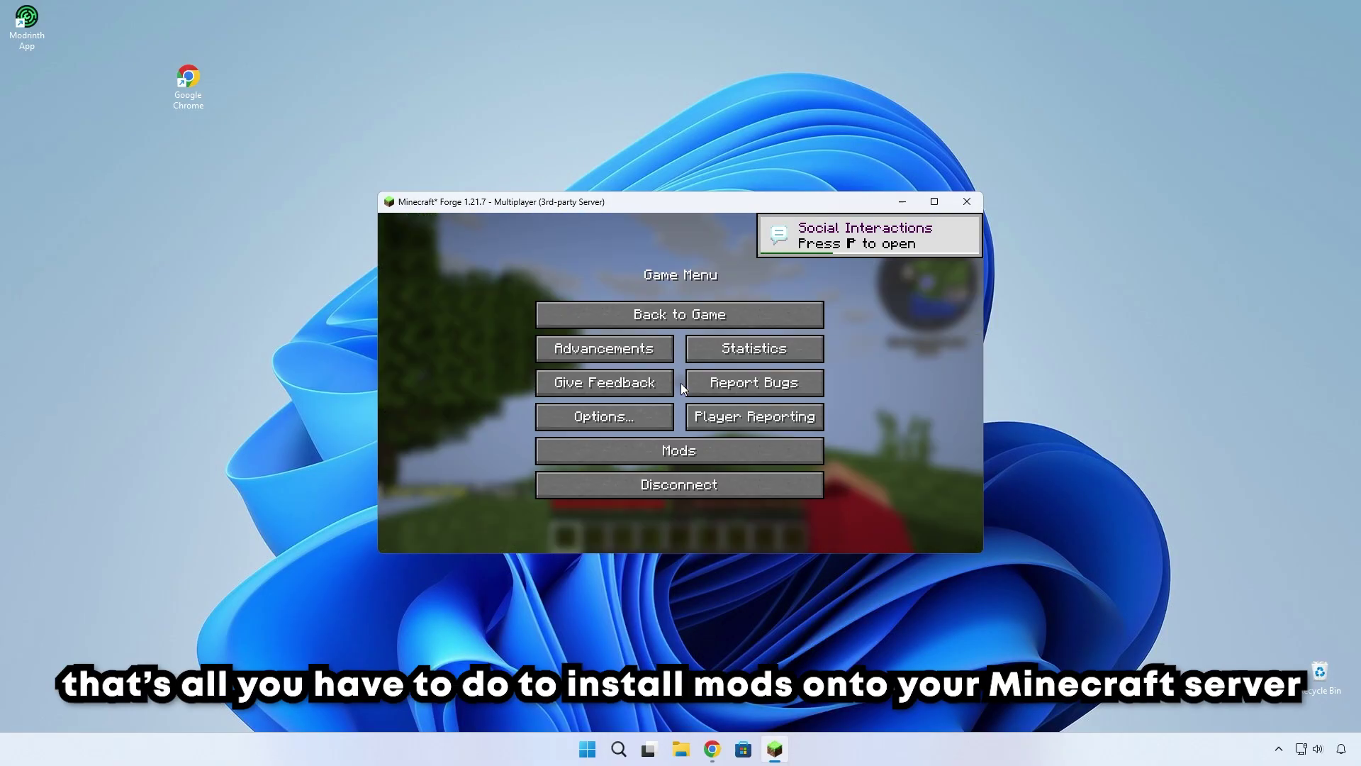
click(934, 202)
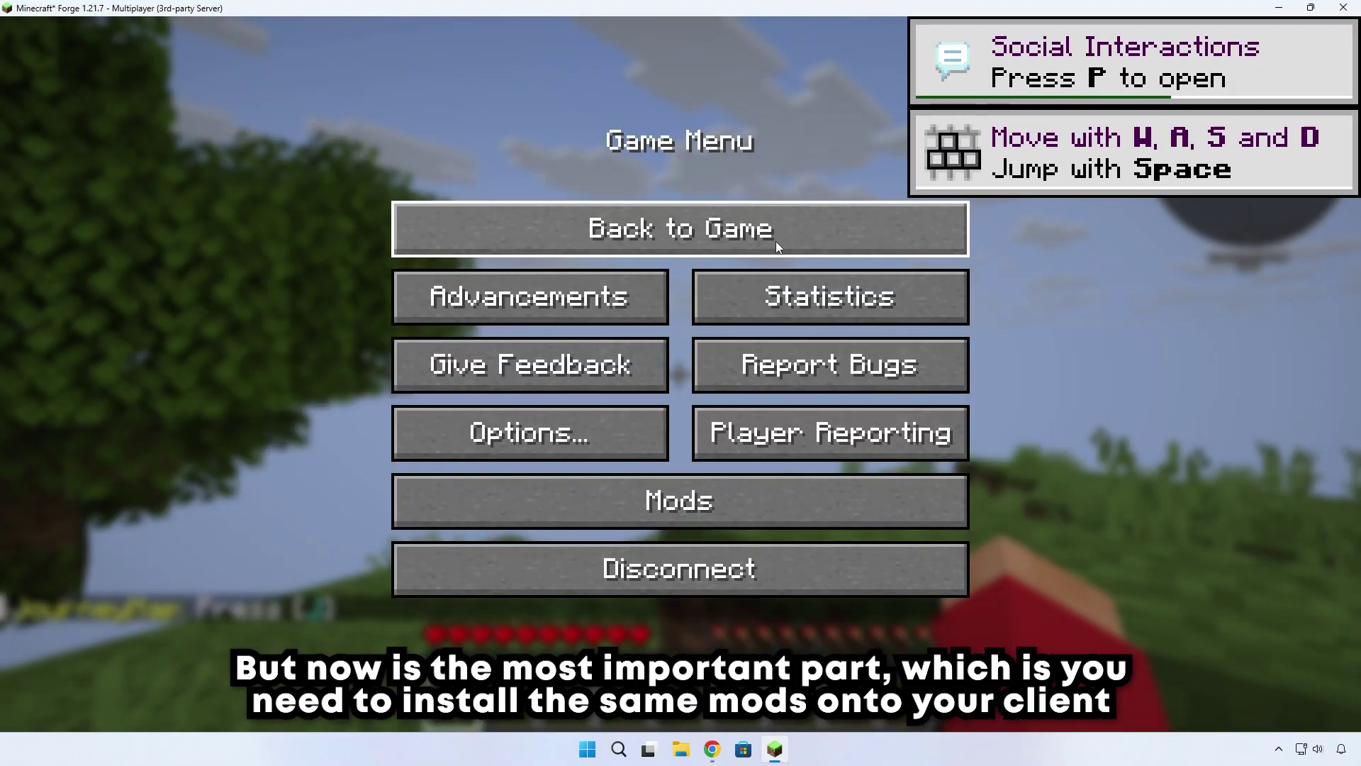
click(776, 241)
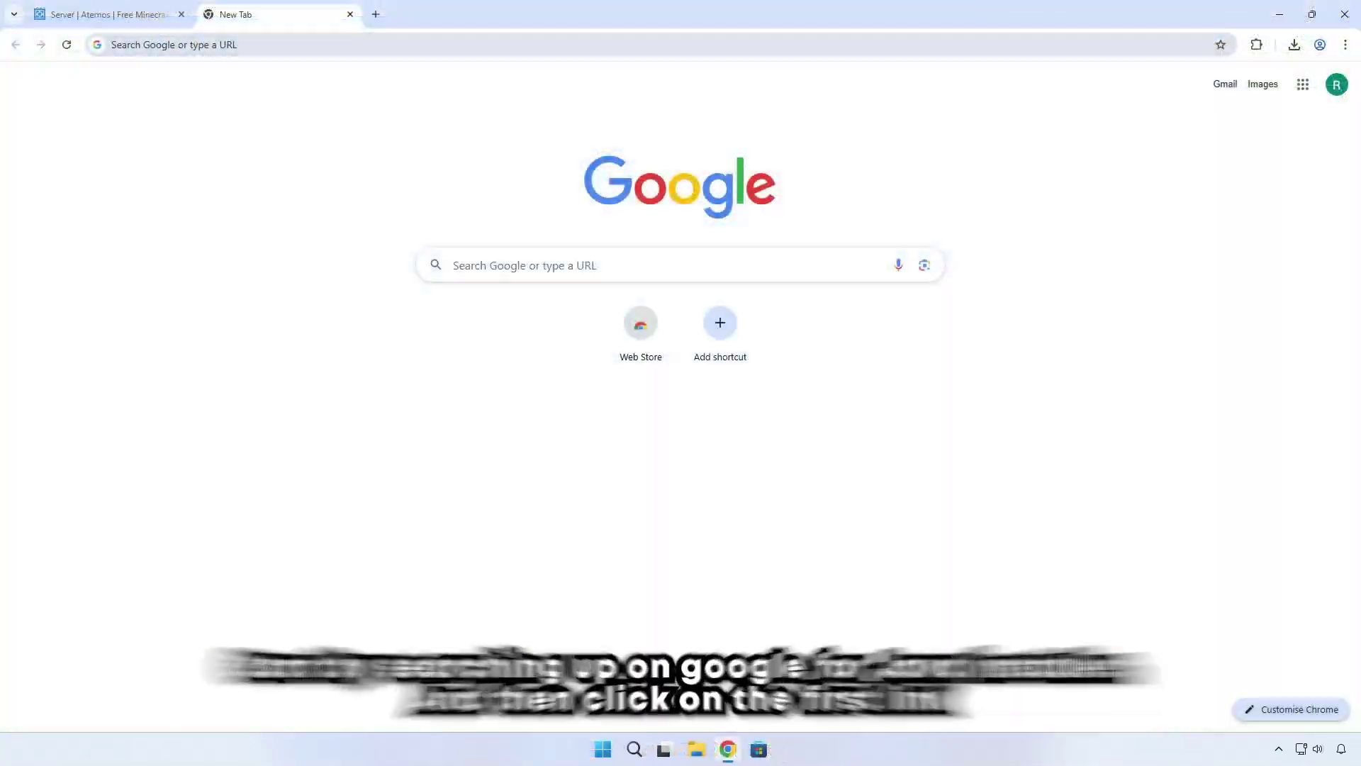
Step: Search for java and download the Windows Offline installer jre-8u461-windows-i586.exe from java.com
click(217, 44)
text(java installer)
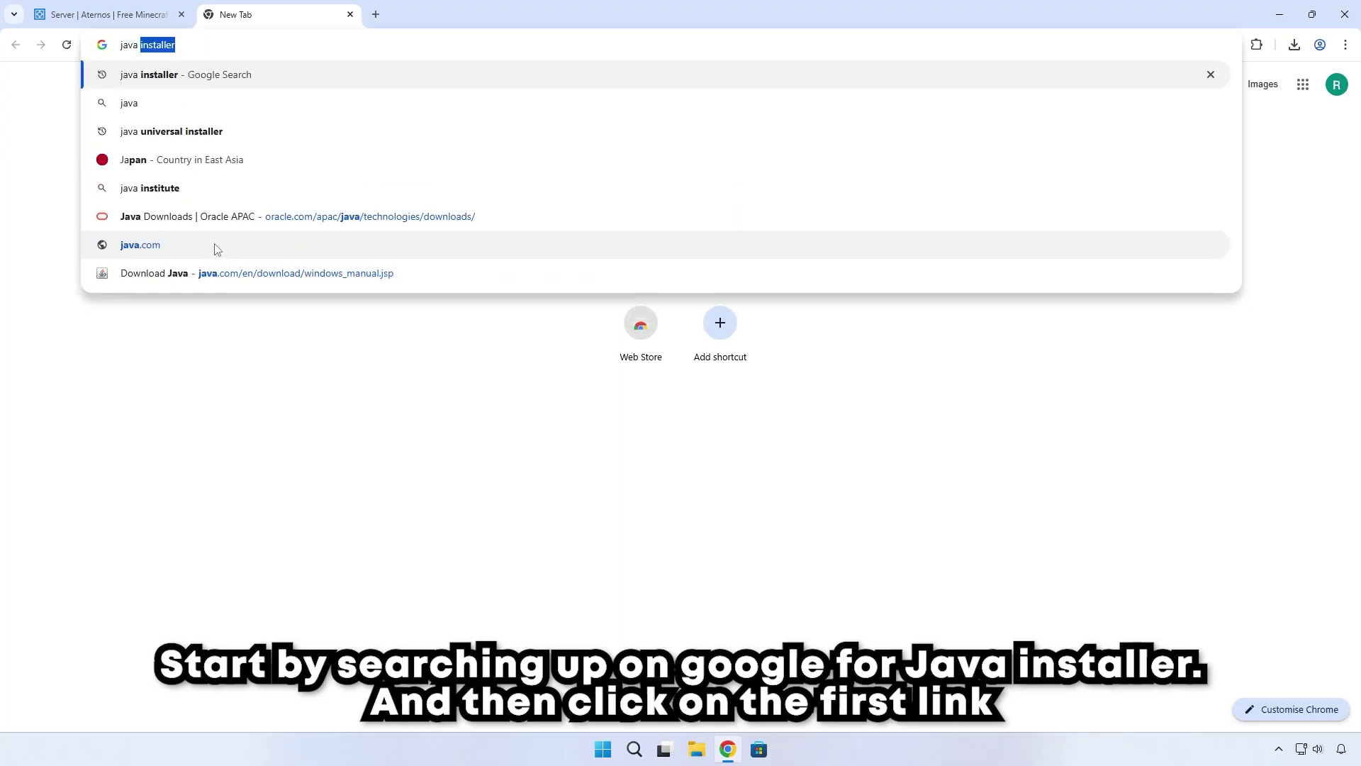
key(Return)
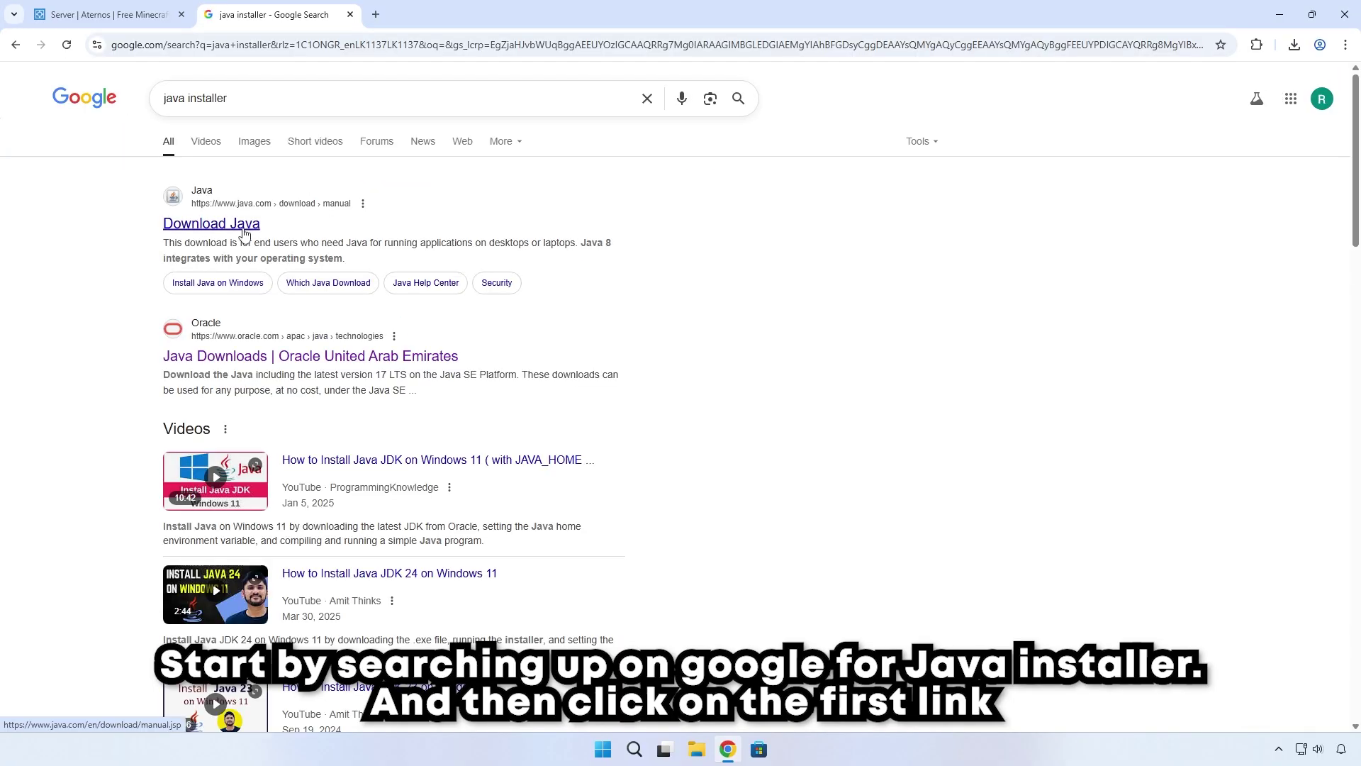
click(244, 232)
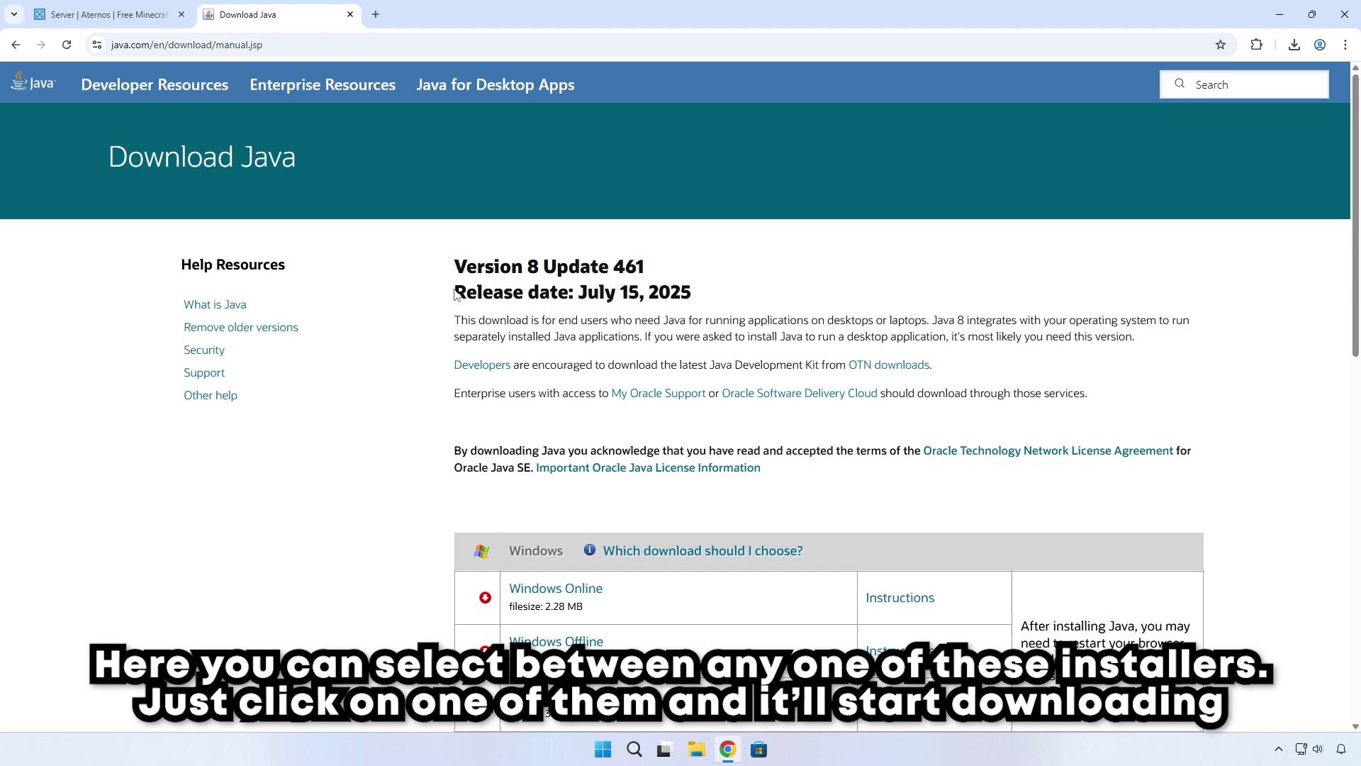
scroll(454, 294, down, 3)
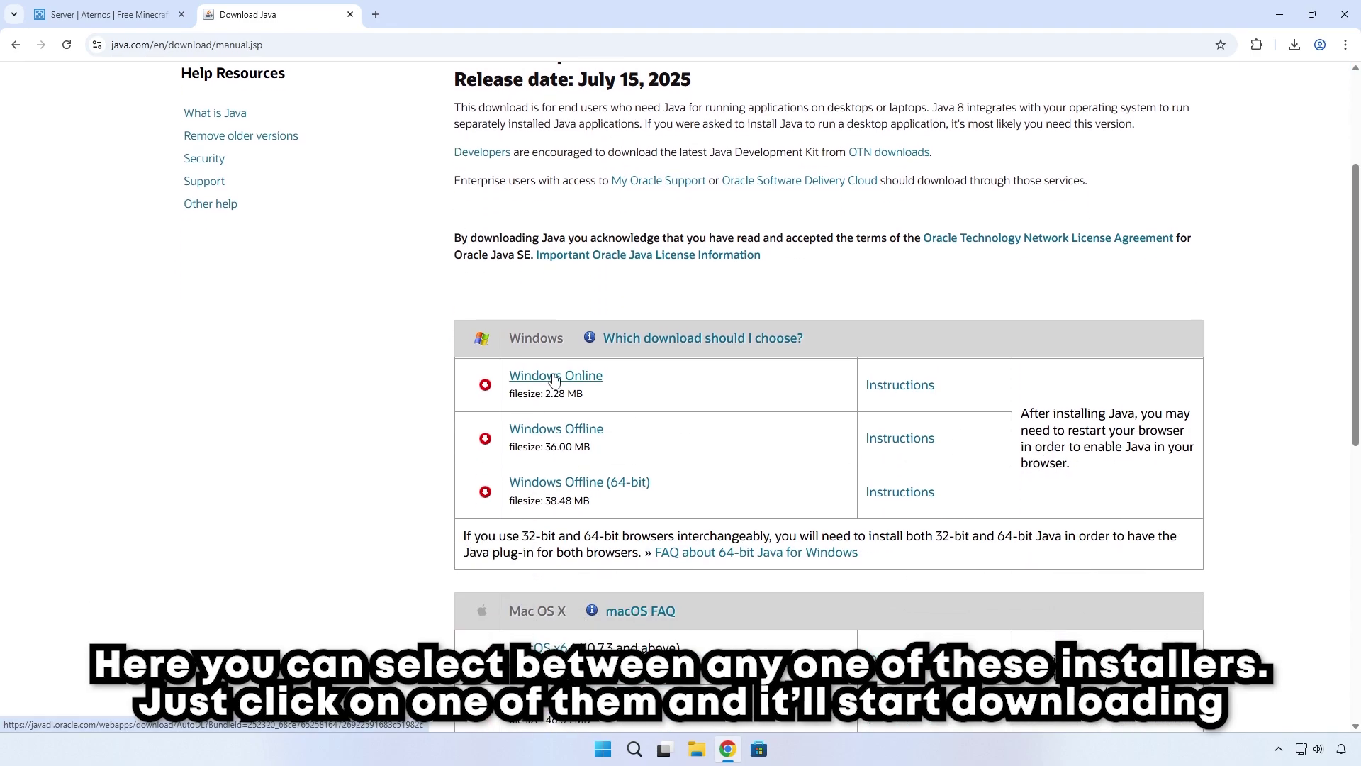
click(576, 429)
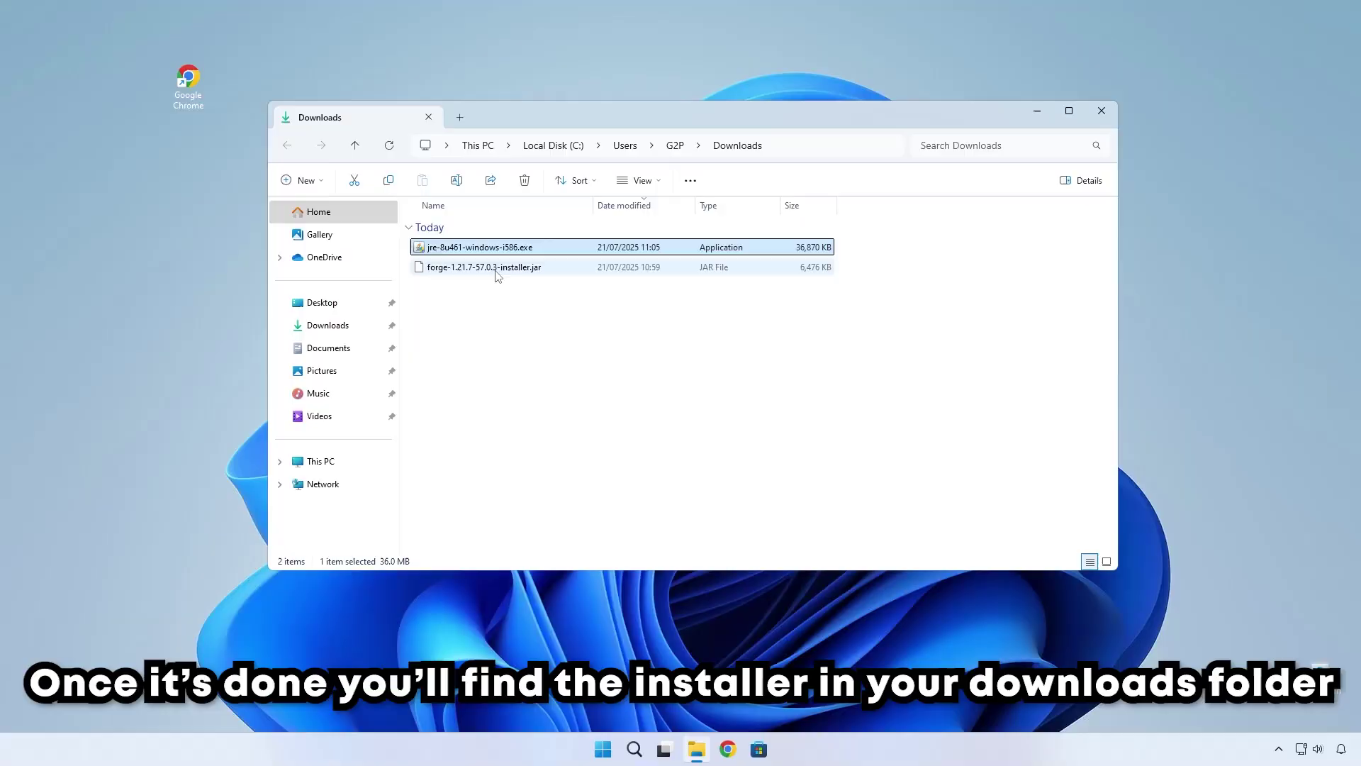
Step: Install Java from the downloaded jre-8u461 installer, approving admin access, then close the setup
double_click(455, 249)
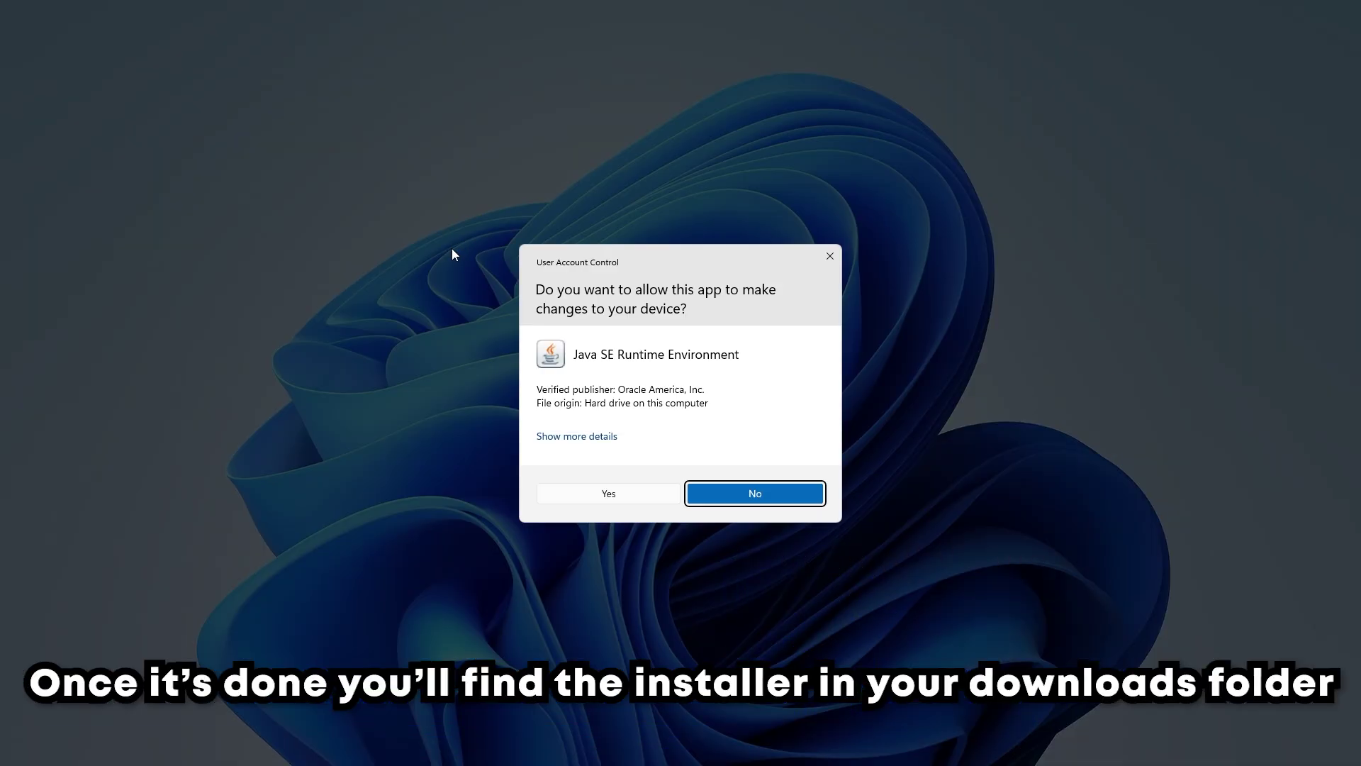
click(607, 493)
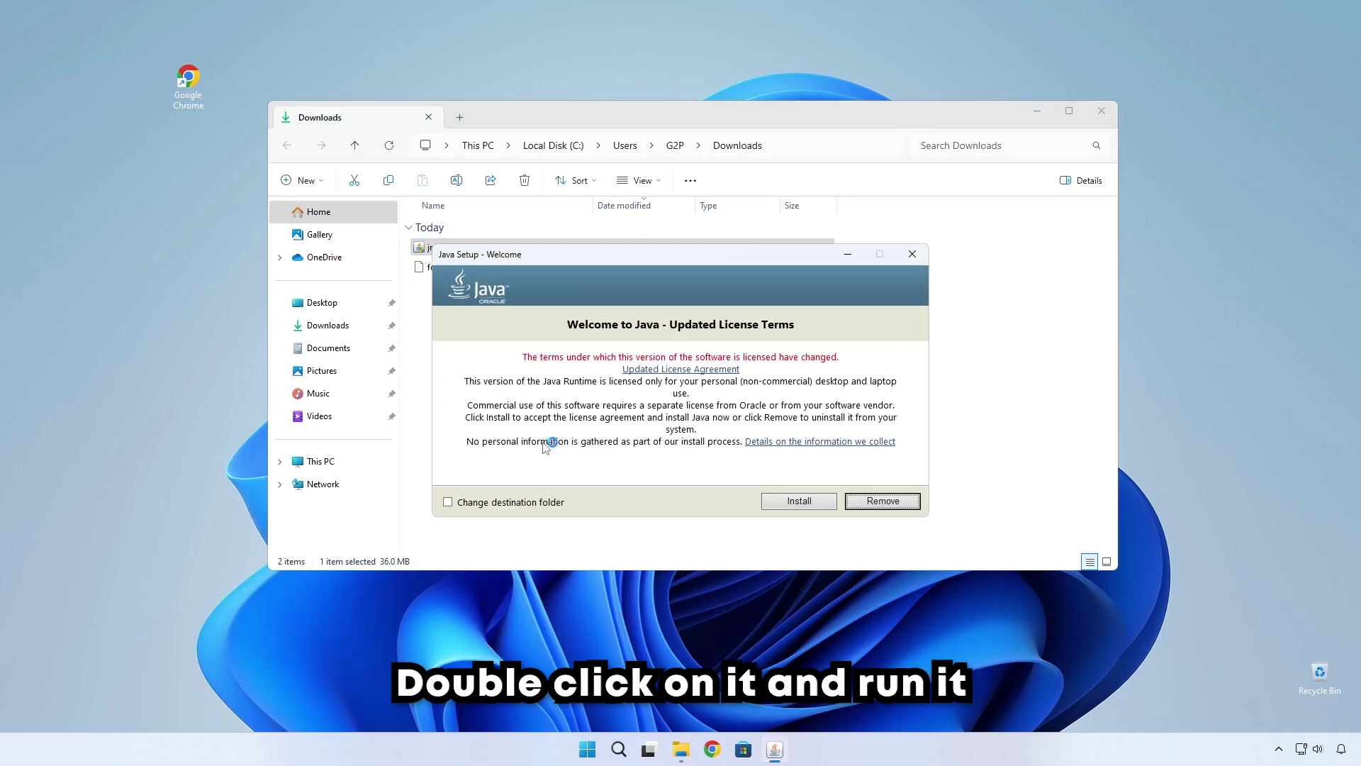
click(794, 503)
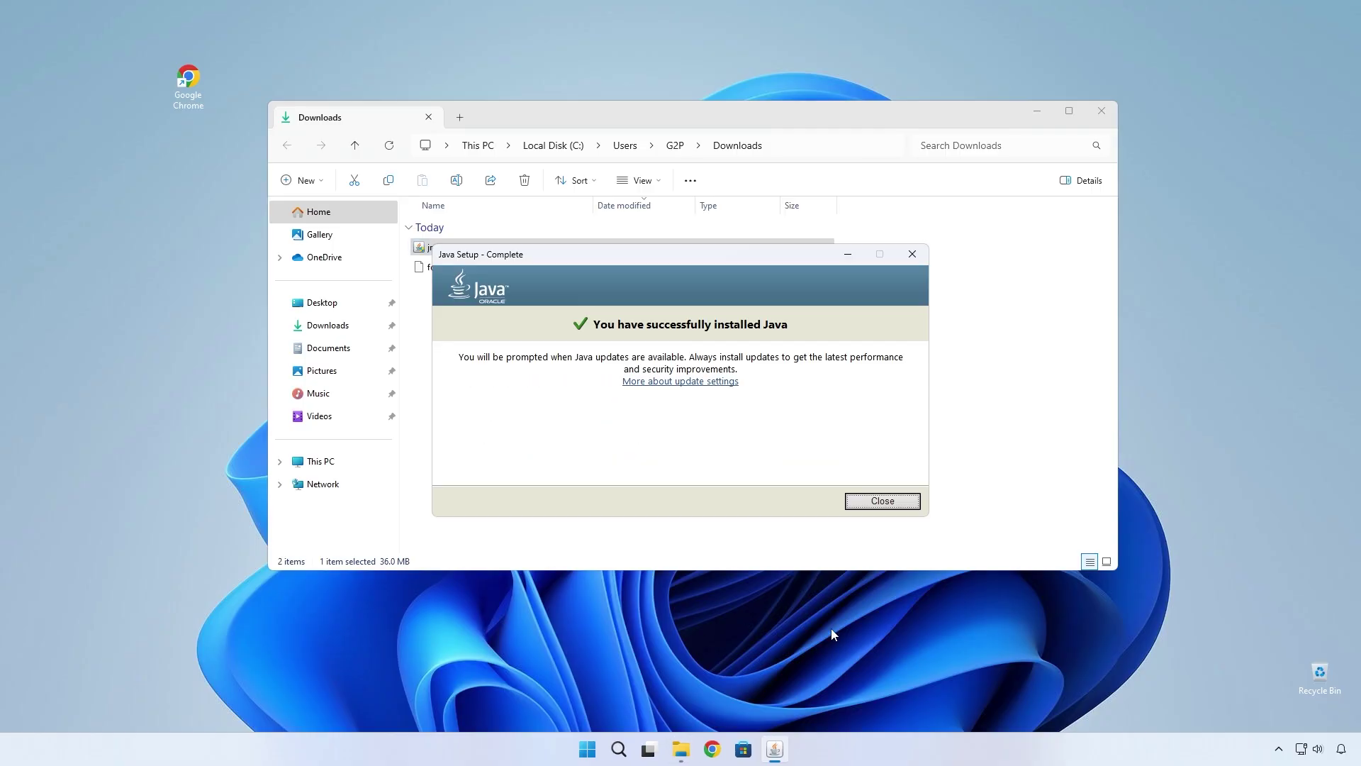
click(883, 502)
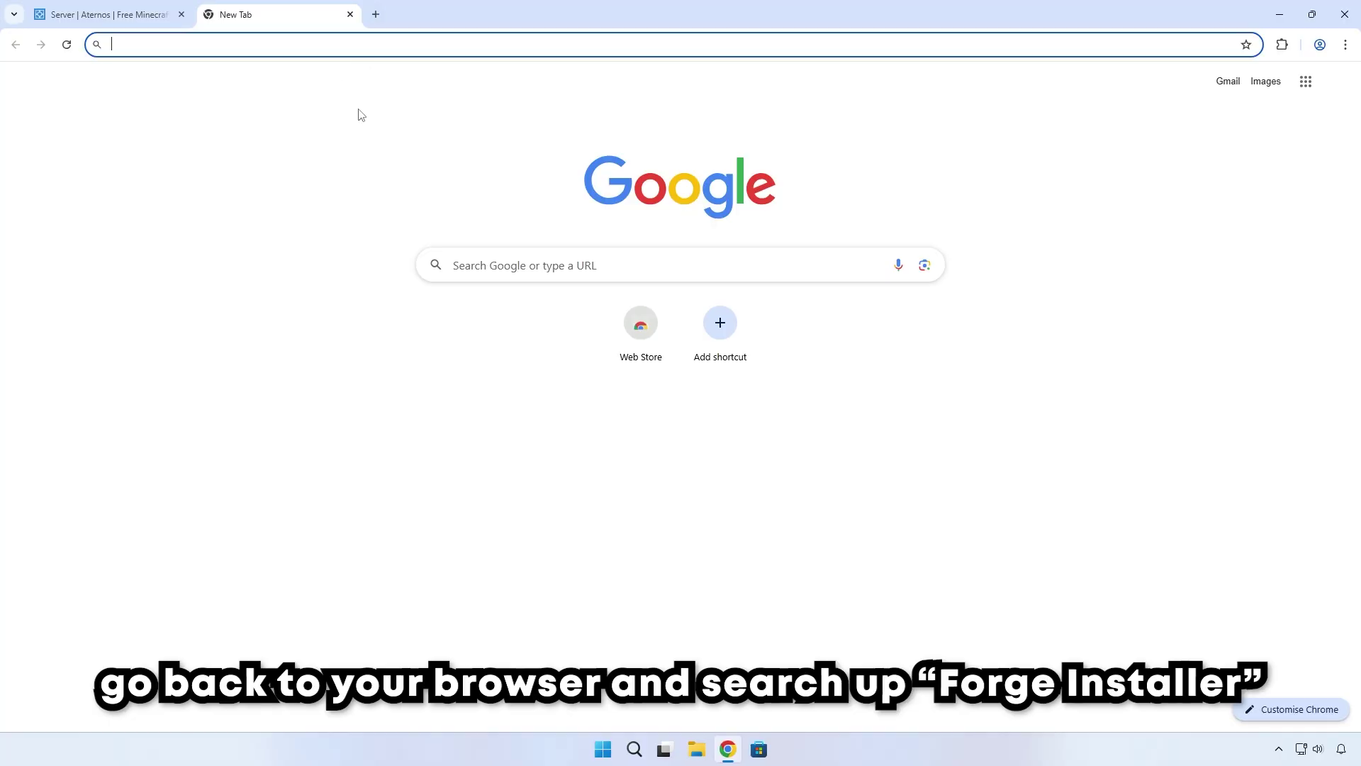
Step: Find the Minecraft Forge downloads site and show the builds for Minecraft 1.21.7
text(forge installer)
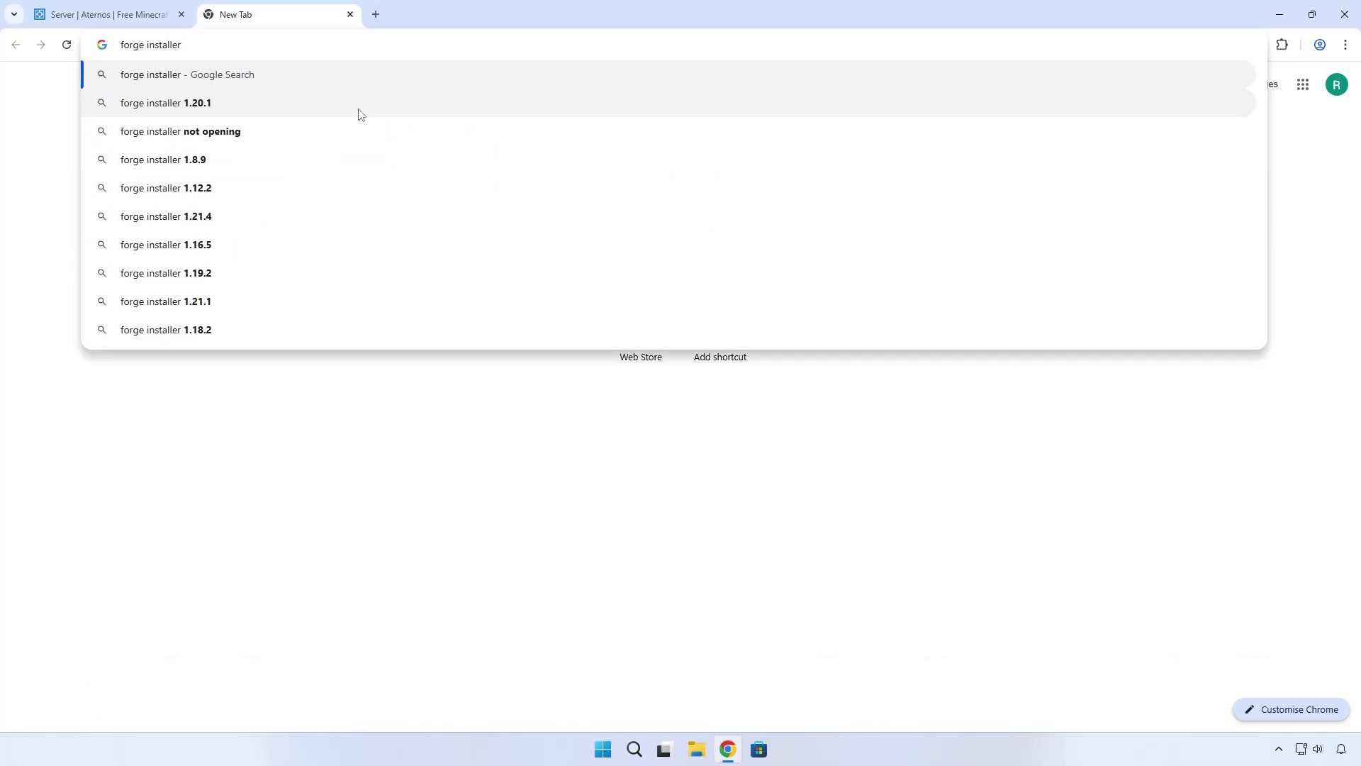
key(Return)
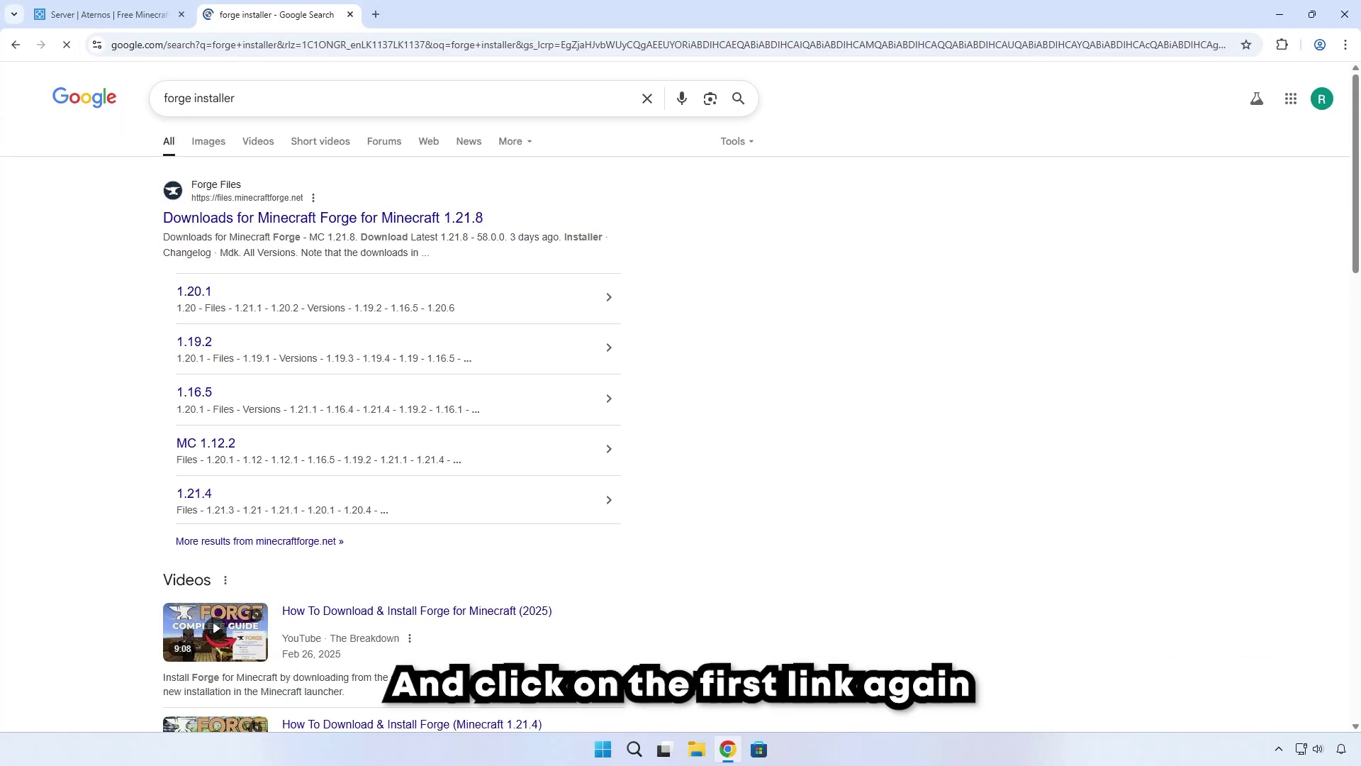
click(304, 217)
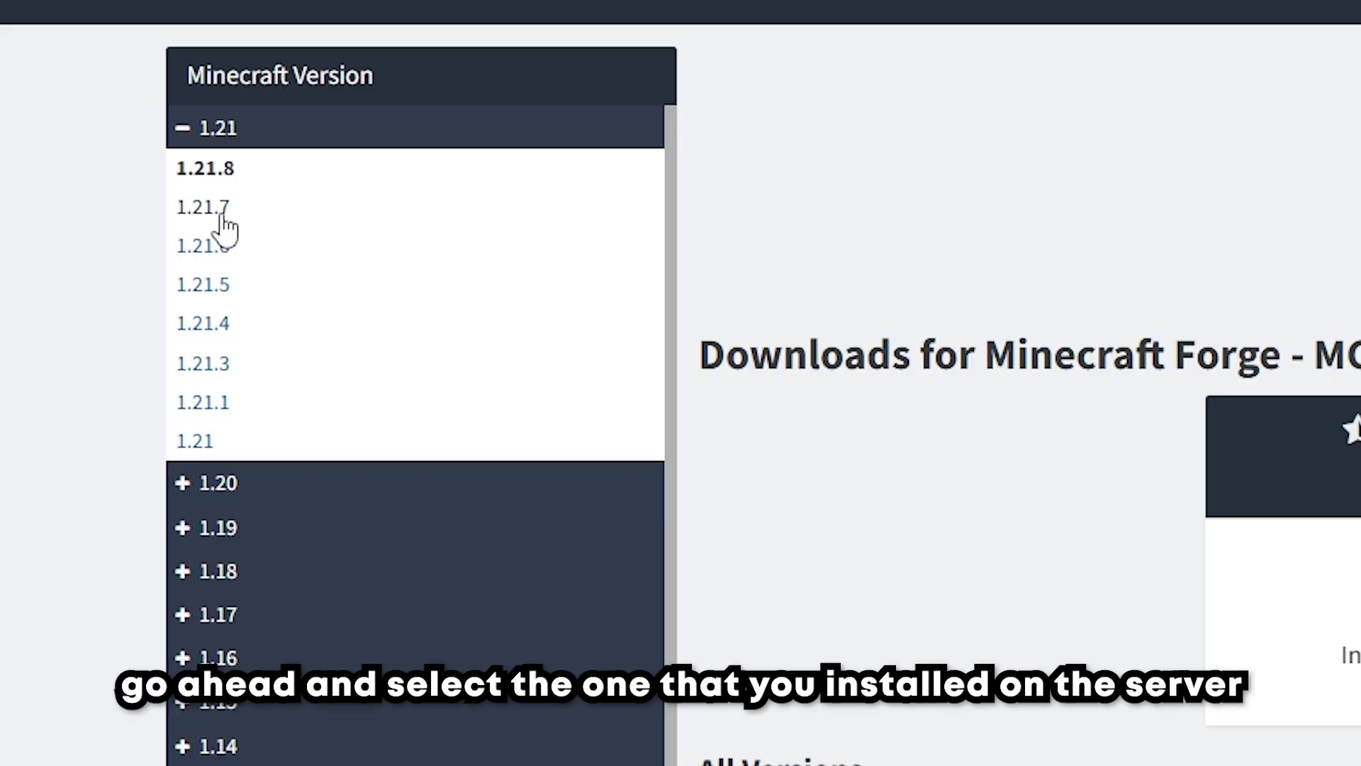
click(131, 210)
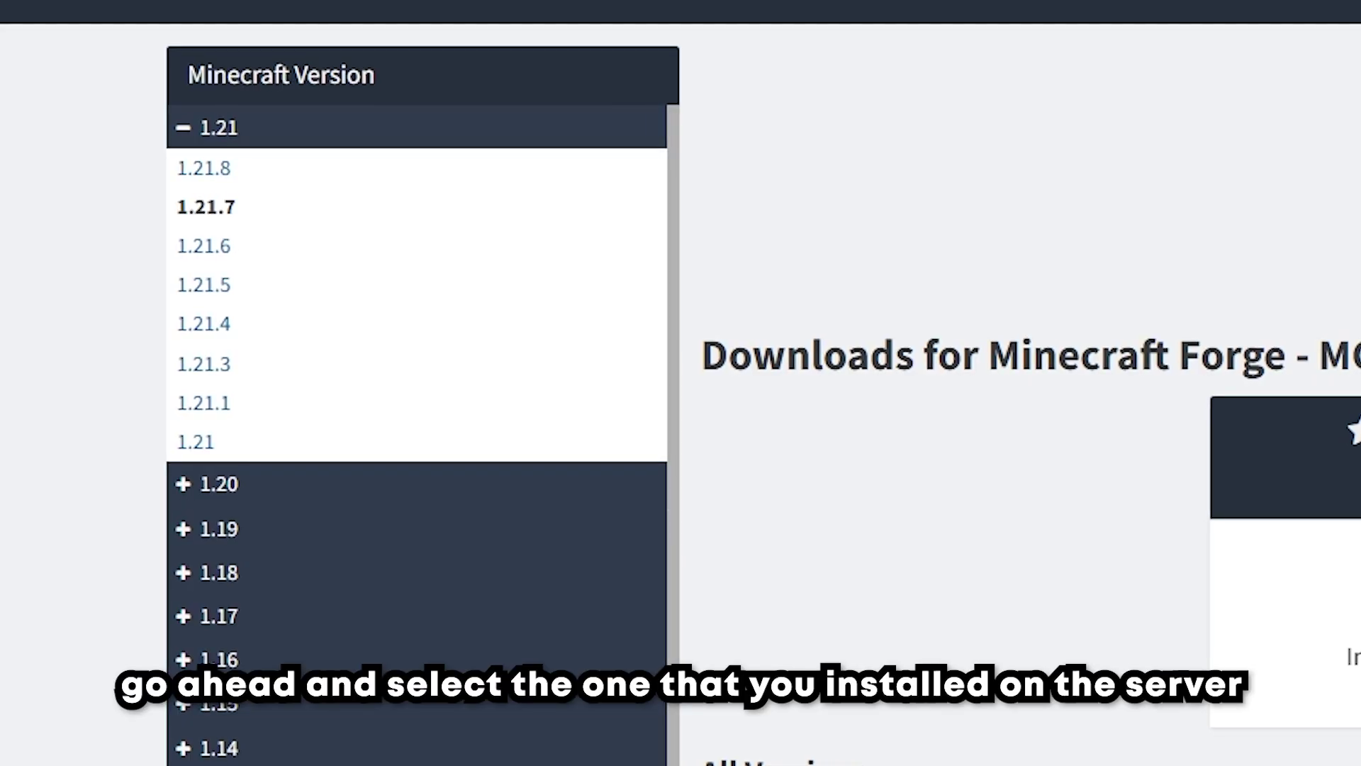
drag(1318, 355, 1360, 355)
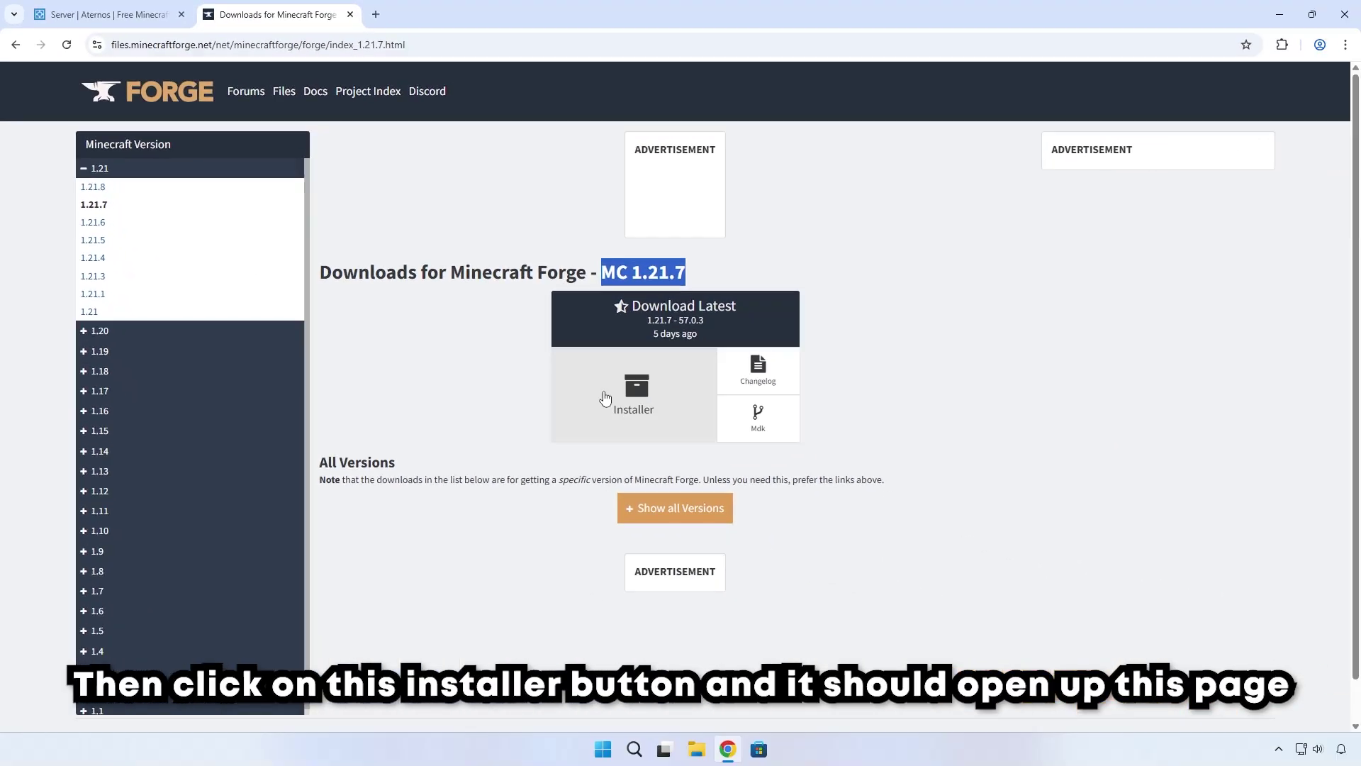
Step: Download the forge-1.21.7-57.0.3 installer jar, skipping the ad, and locate it in Downloads
click(626, 397)
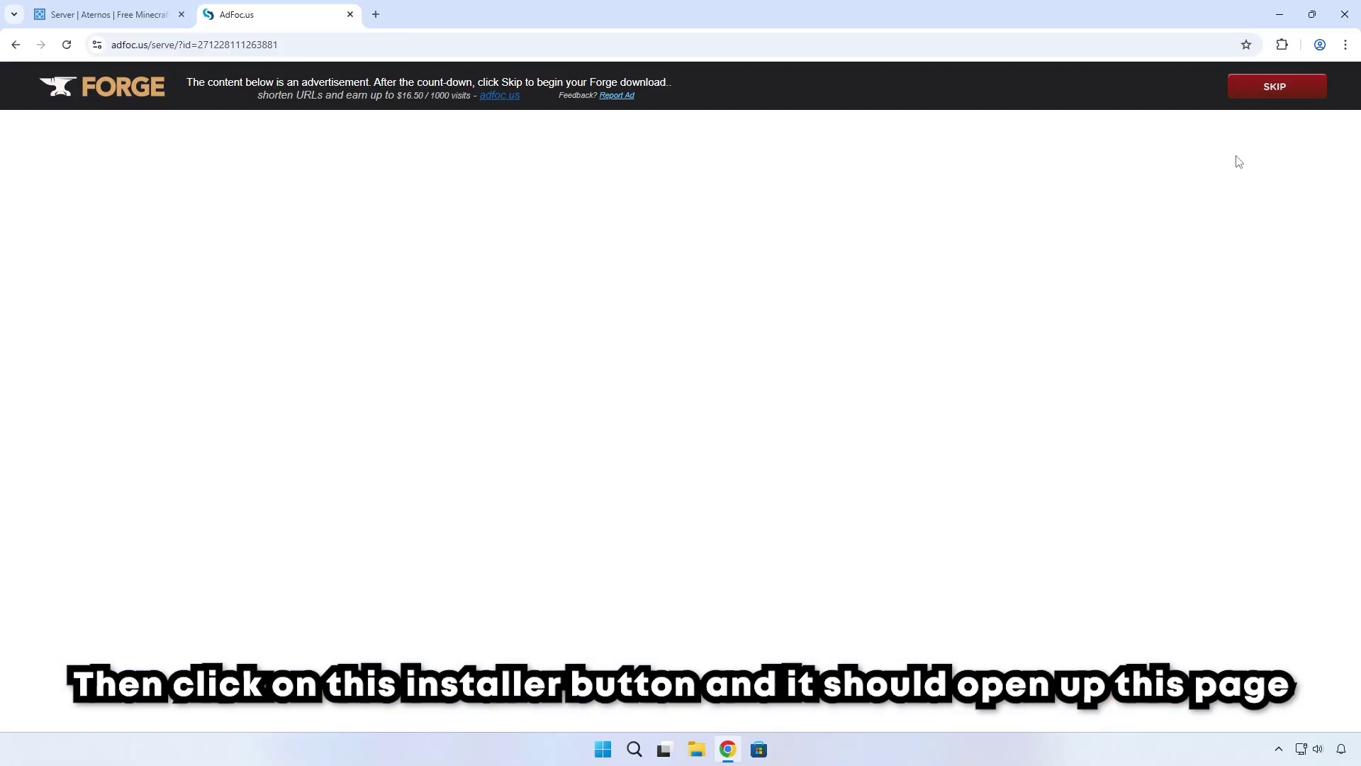
click(1250, 98)
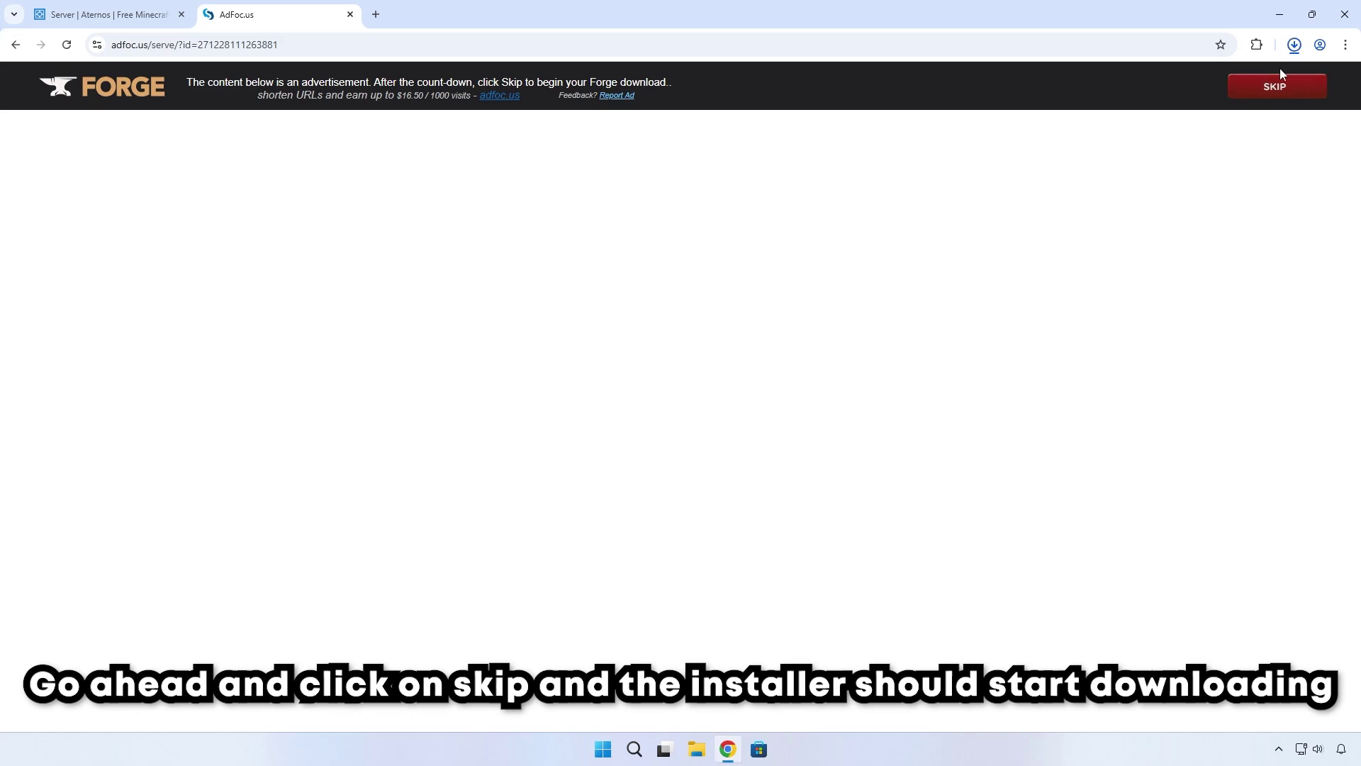
click(1293, 44)
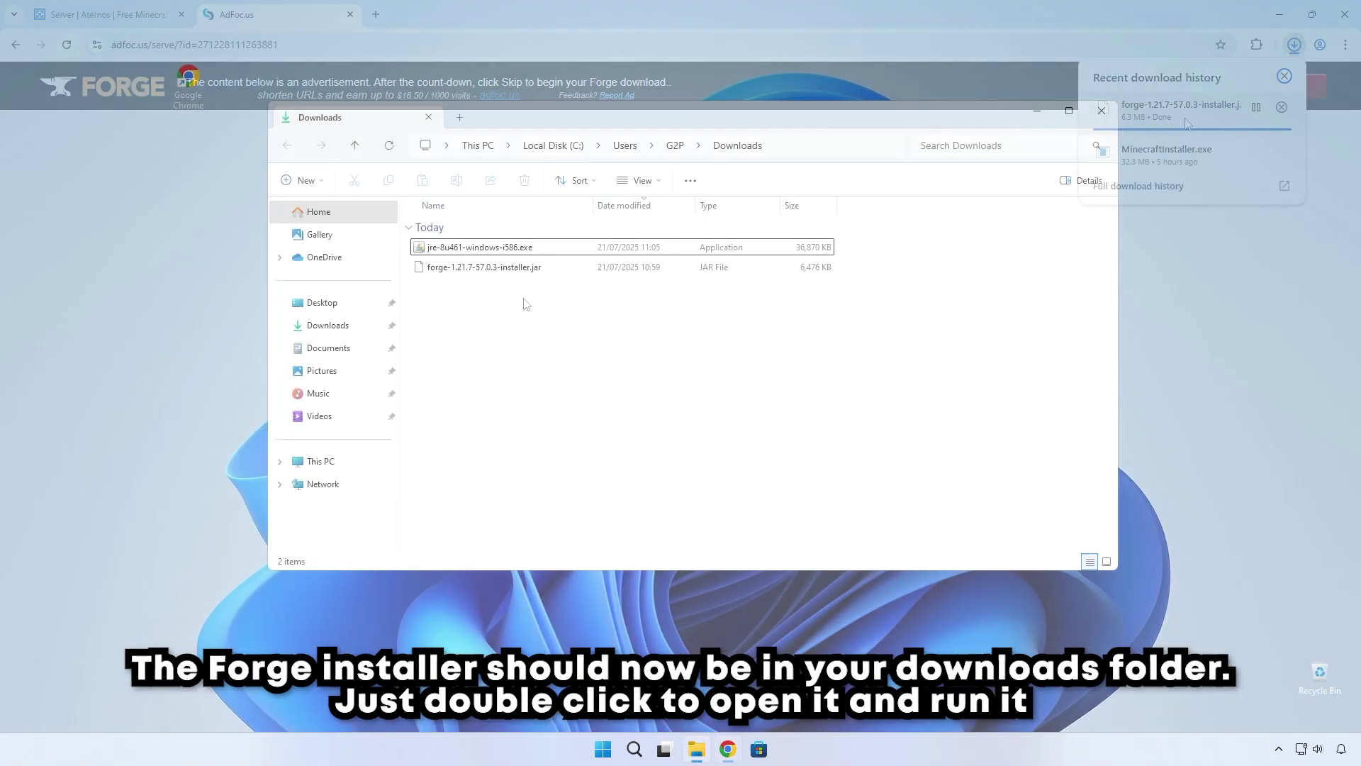
click(516, 268)
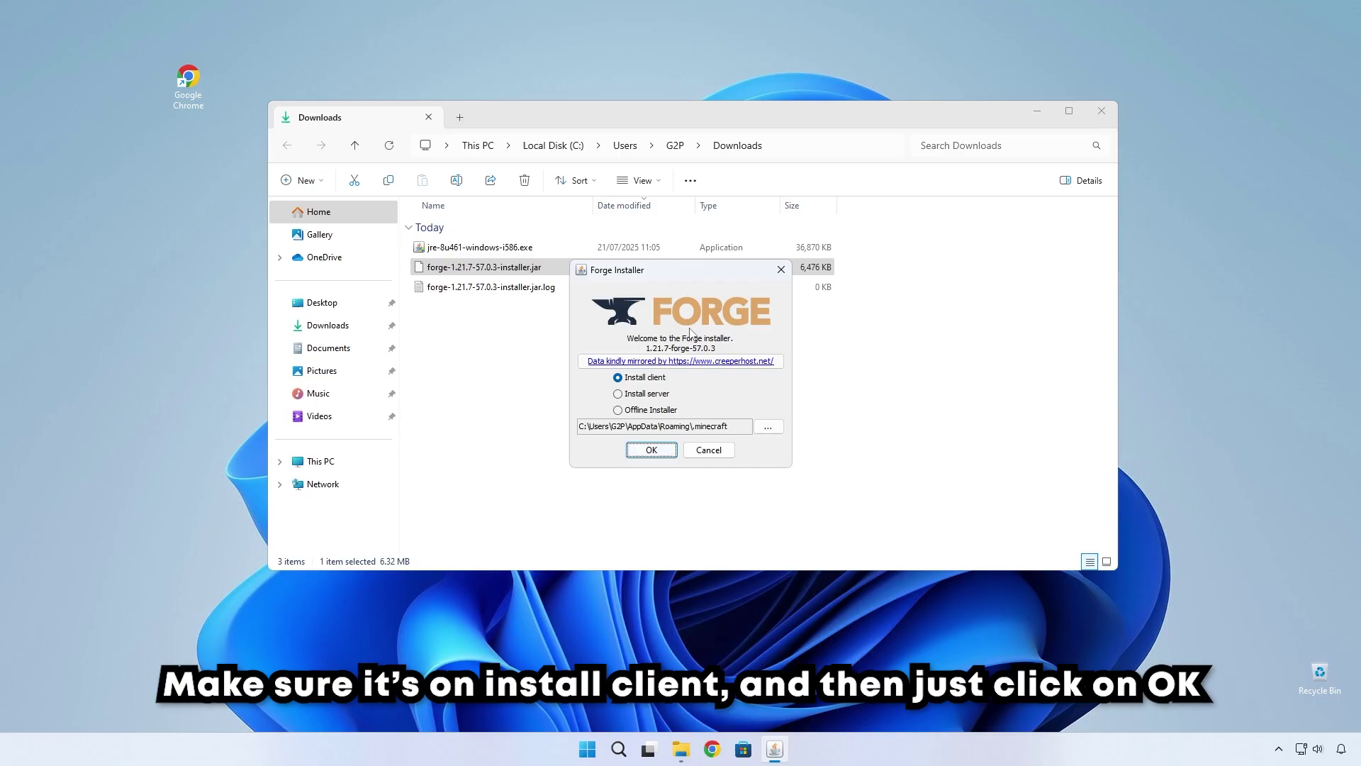
Step: Install the Forge 1.21.7-57.0.3 client and confirm the completion dialog
click(650, 450)
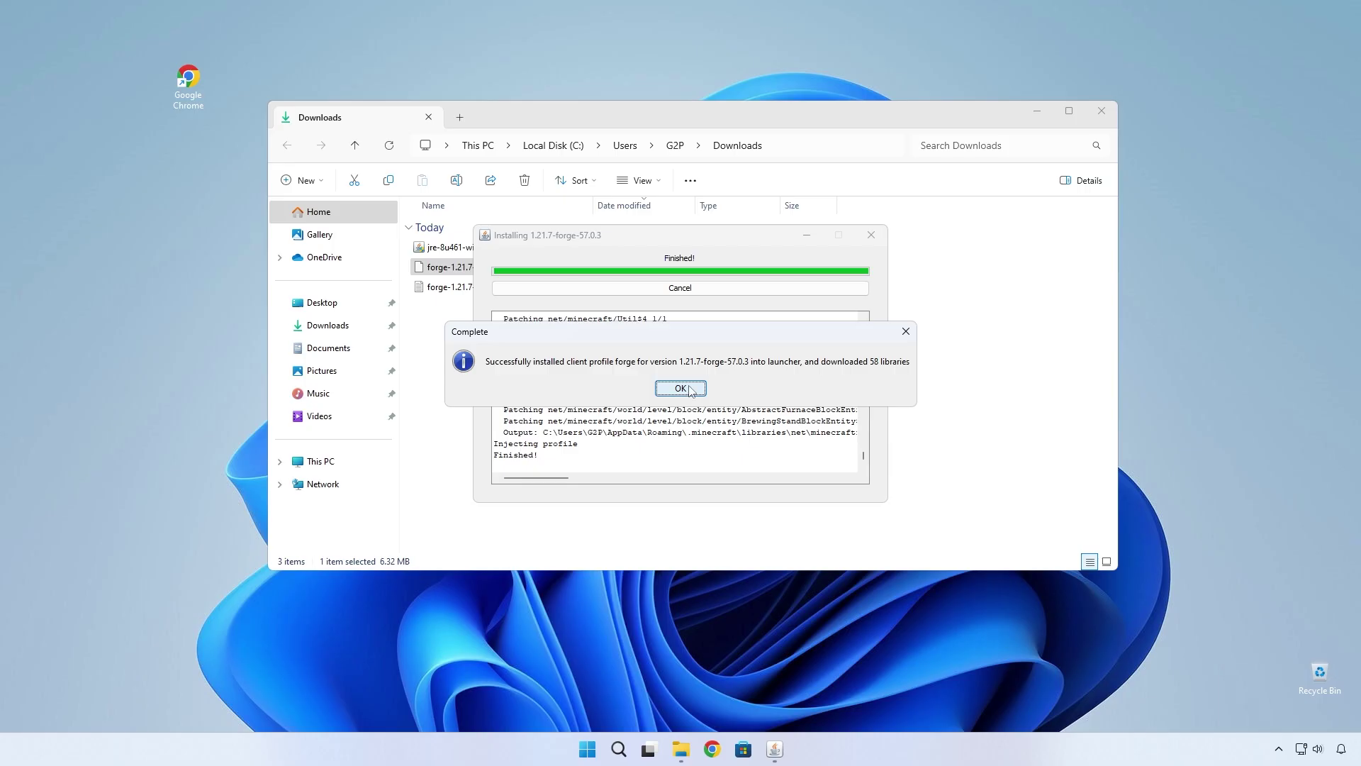
click(680, 388)
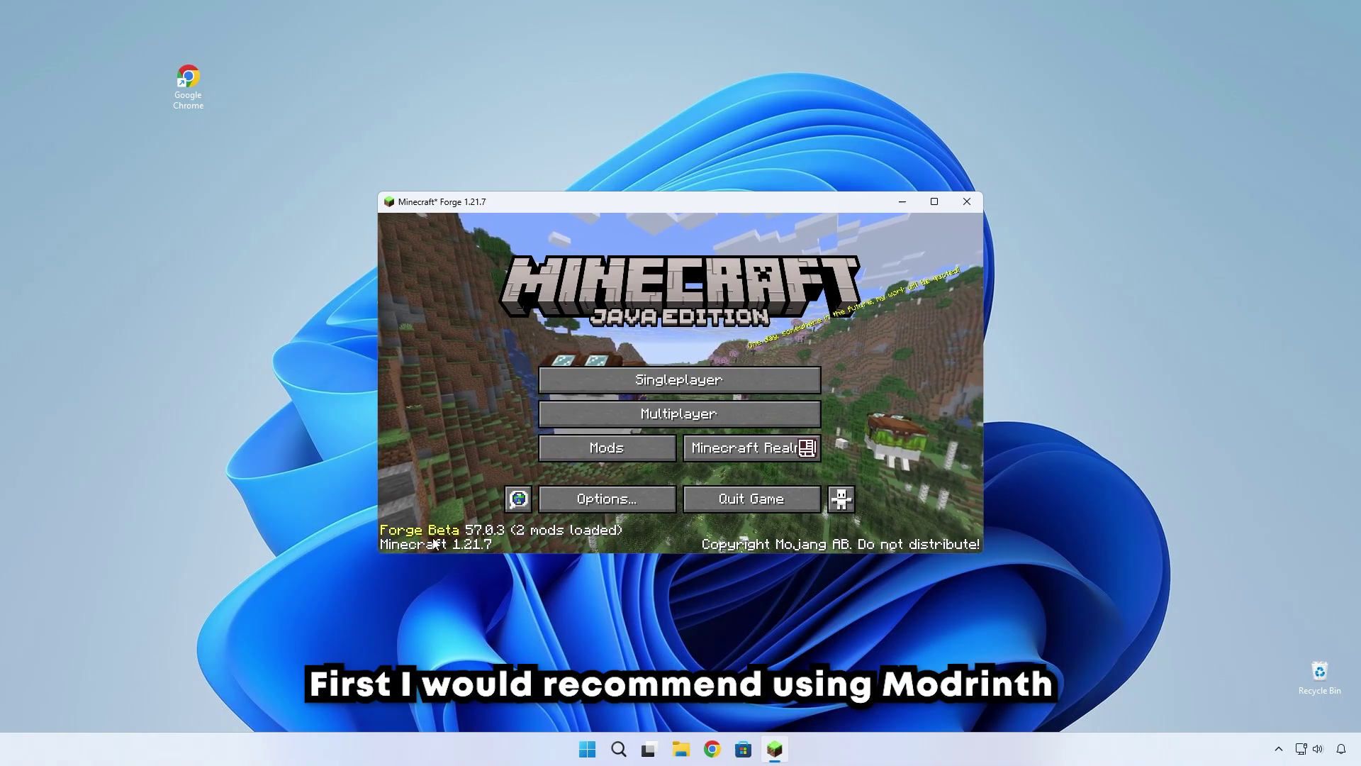
Step: Search Google for modrinth, open the site and go to its mods search page
text(modrinth)
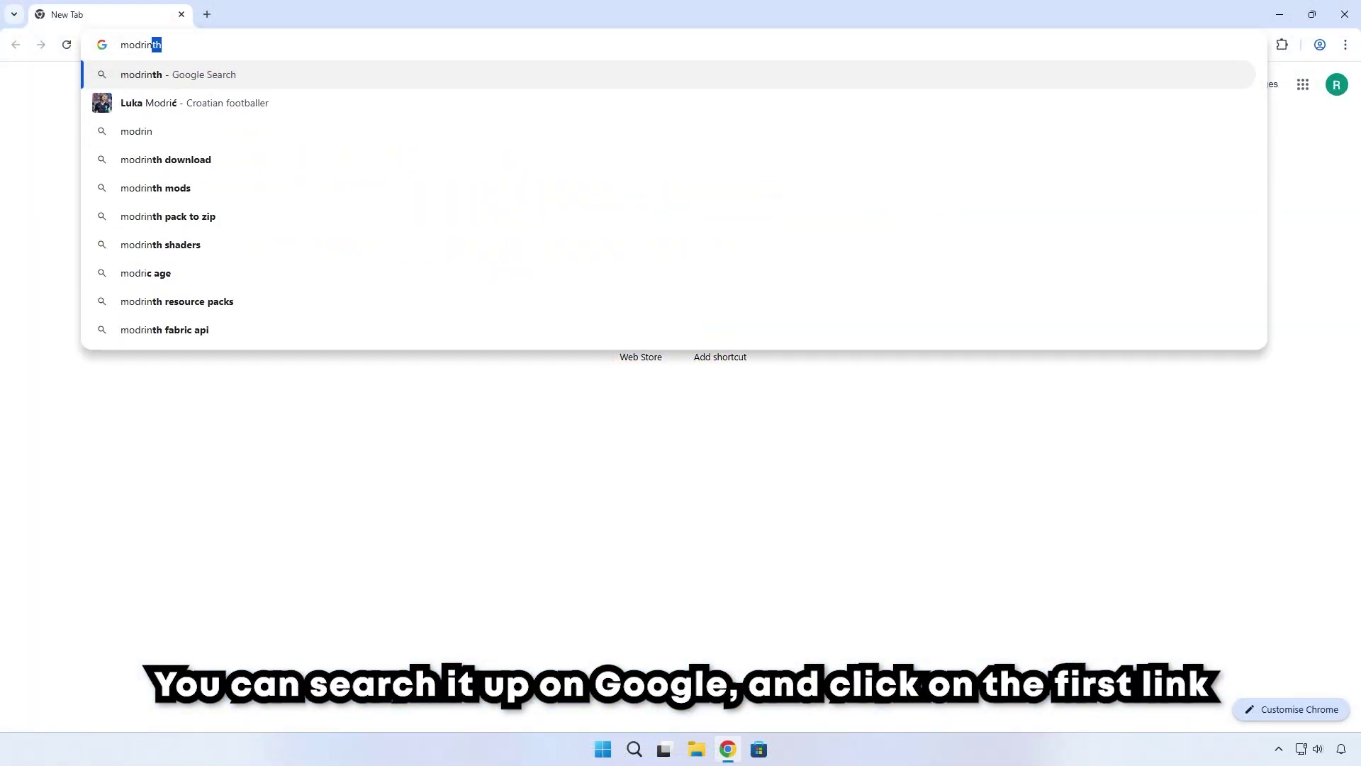
key(Return)
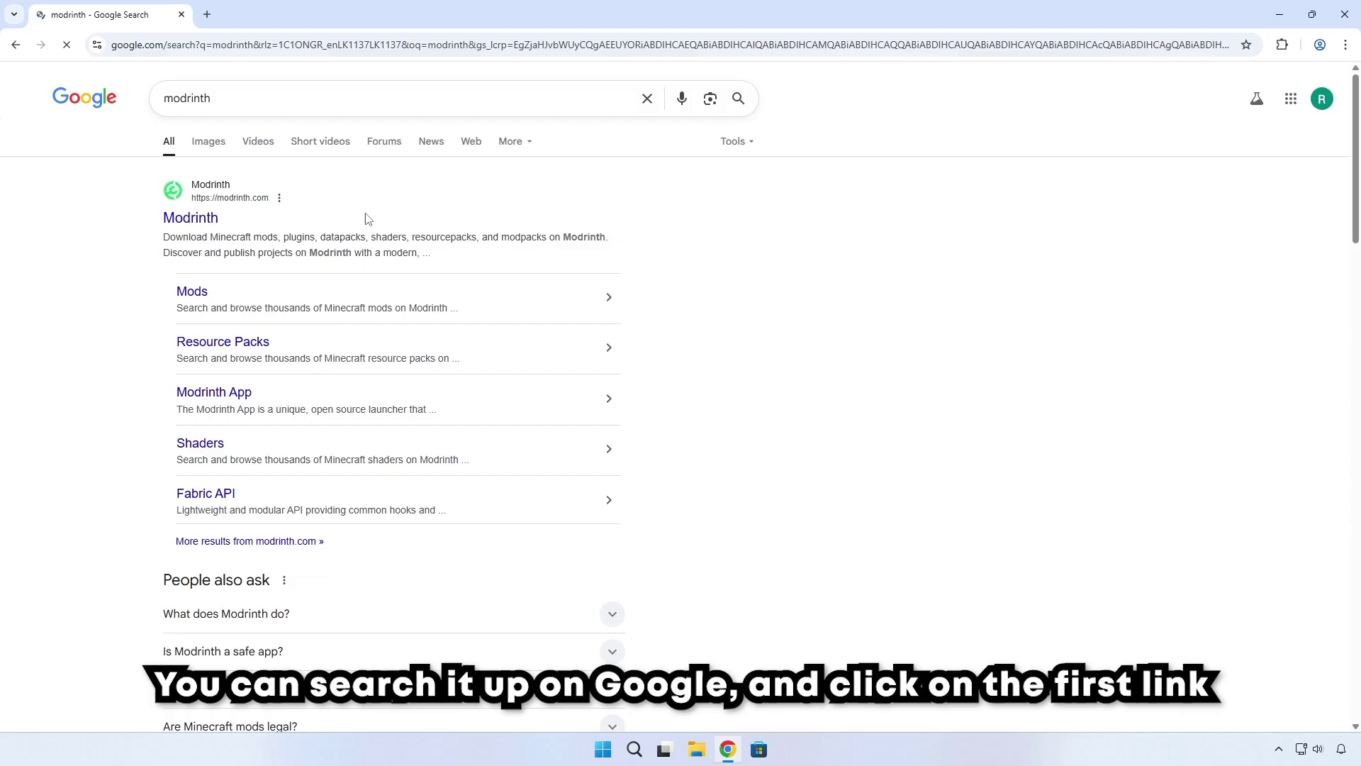
click(191, 218)
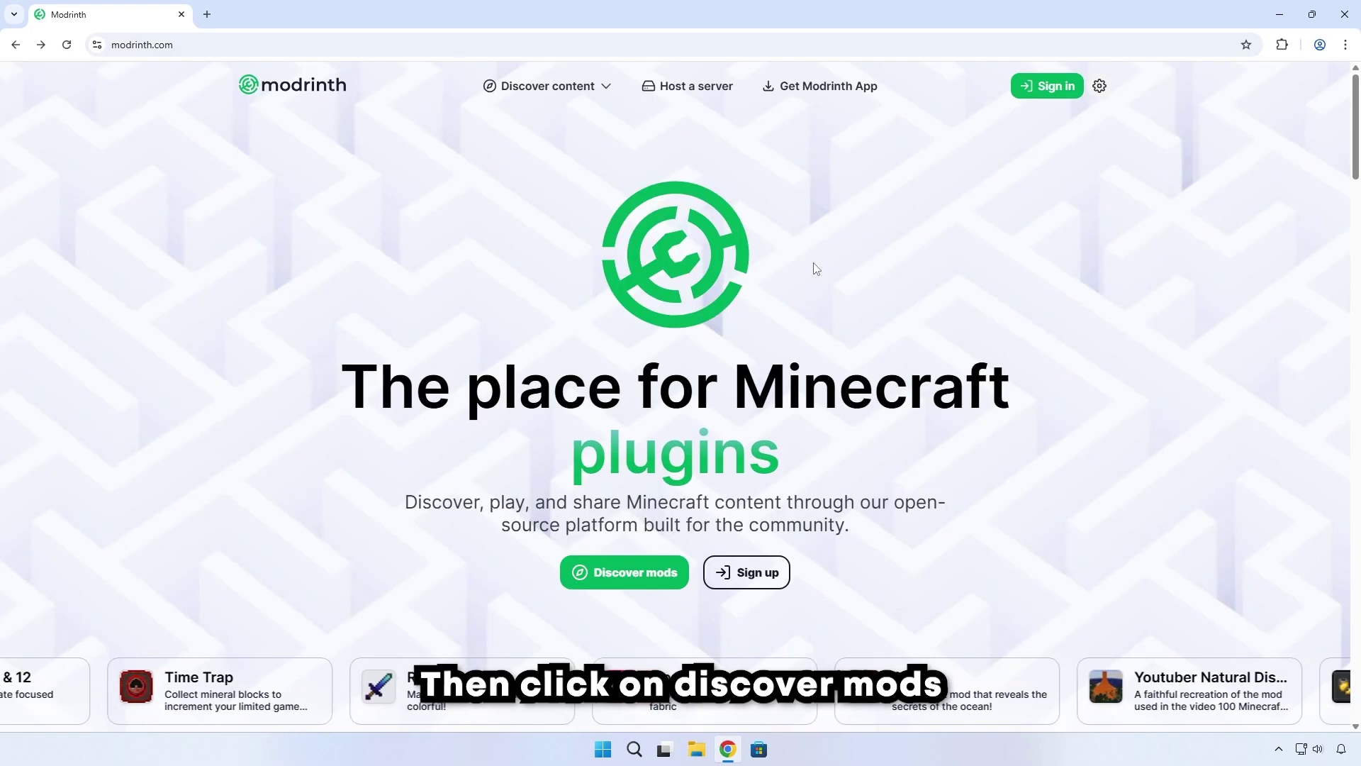
click(613, 585)
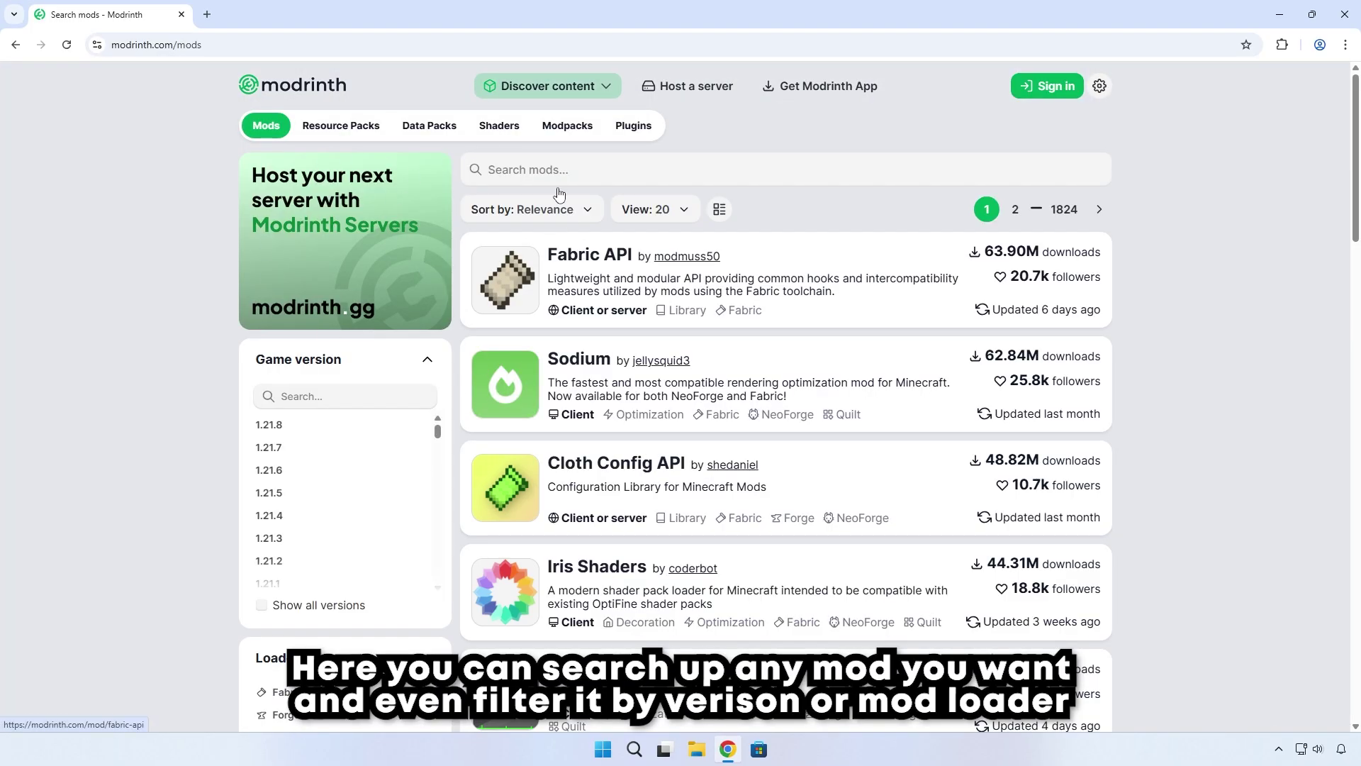
click(489, 169)
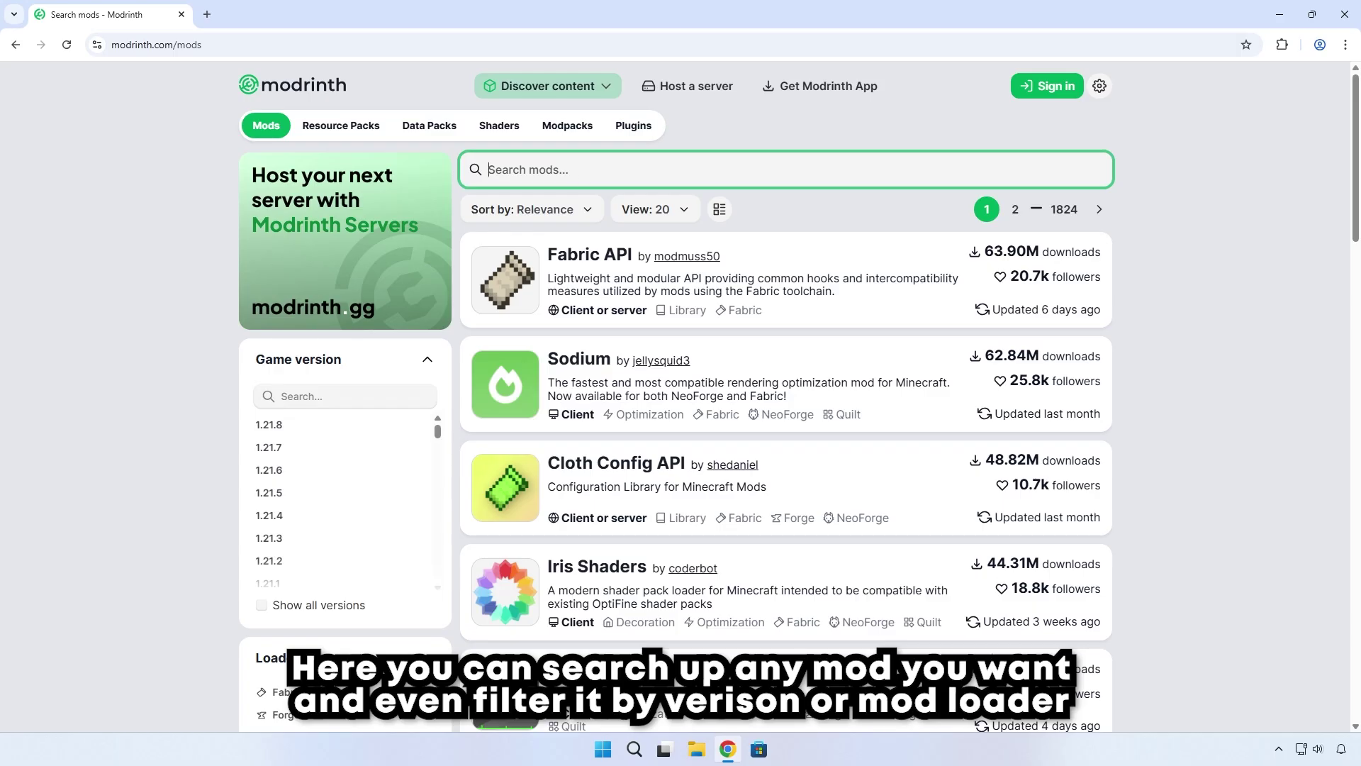
Step: Find JourneyMap on Modrinth and check its download options for 1.21.7 with Forge
text(journe)
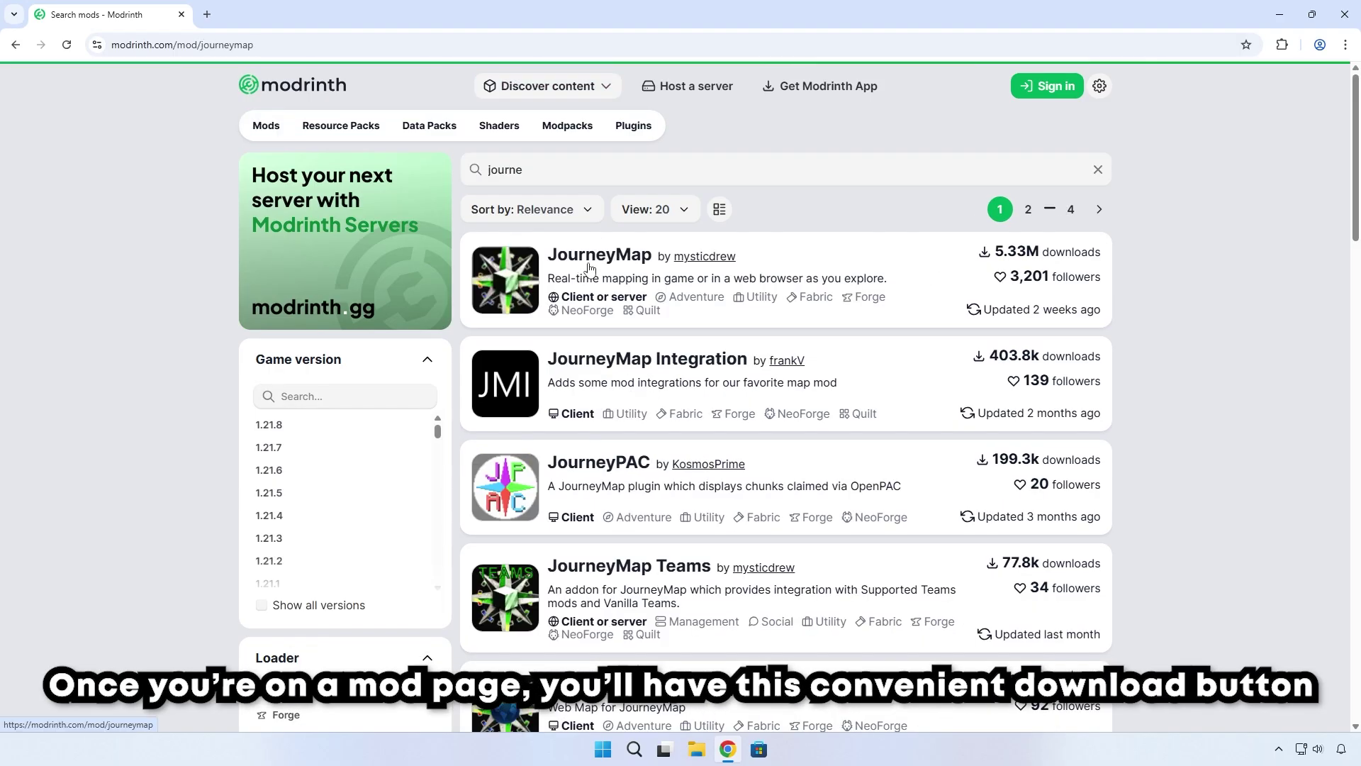
click(590, 265)
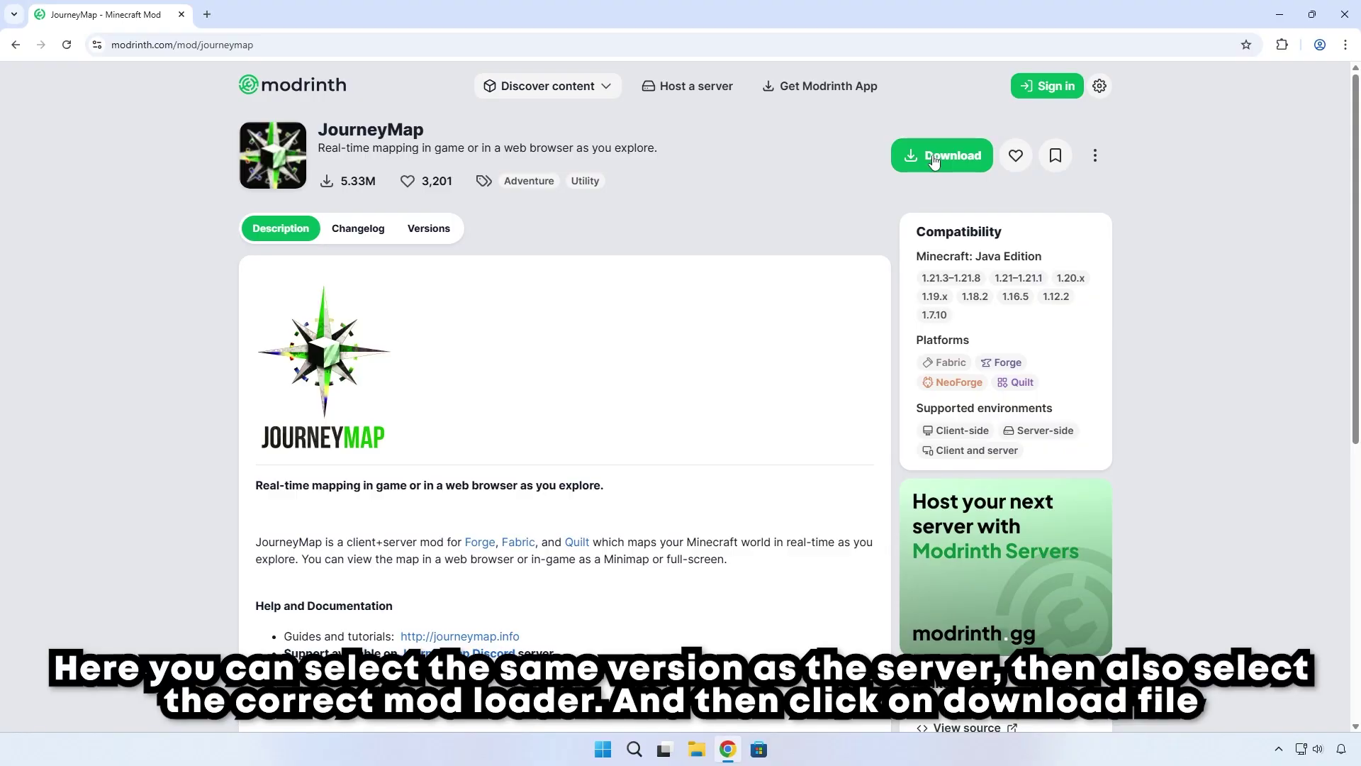
click(933, 157)
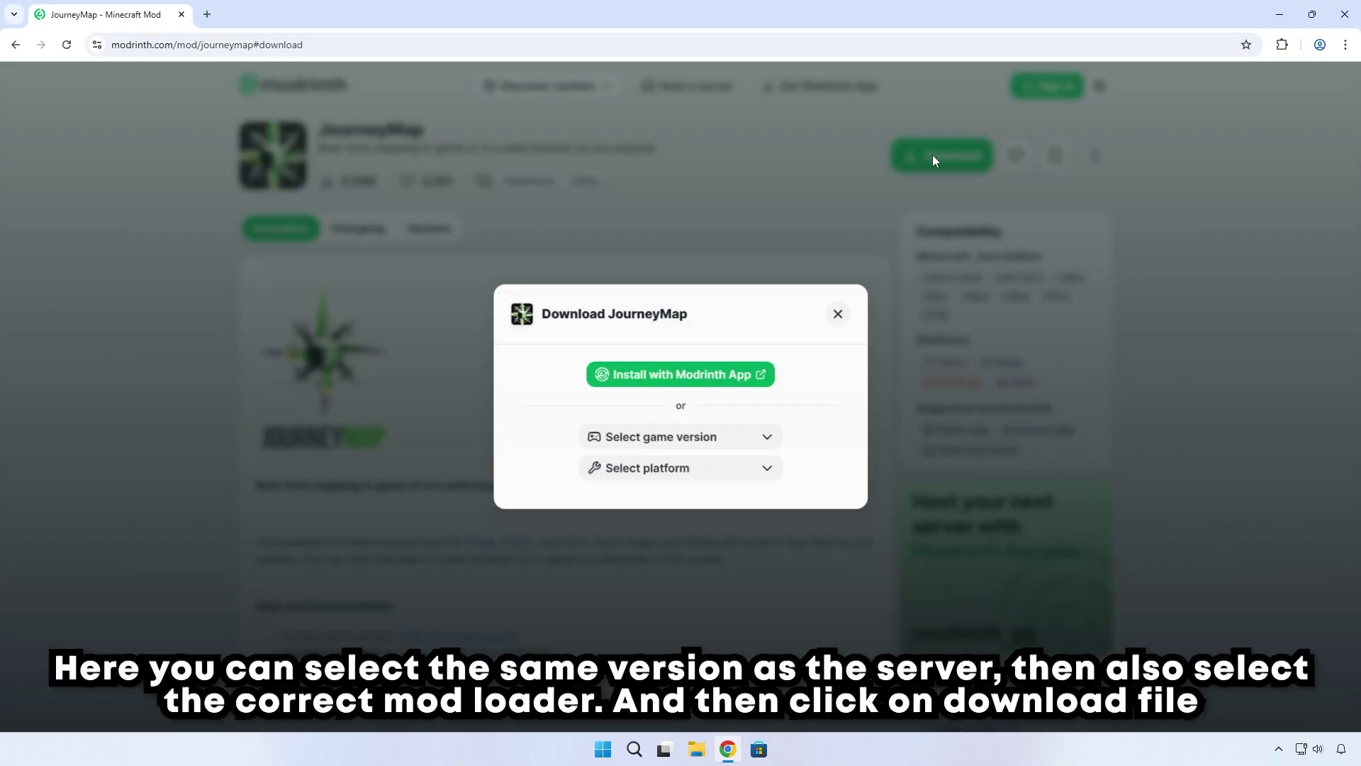
click(623, 440)
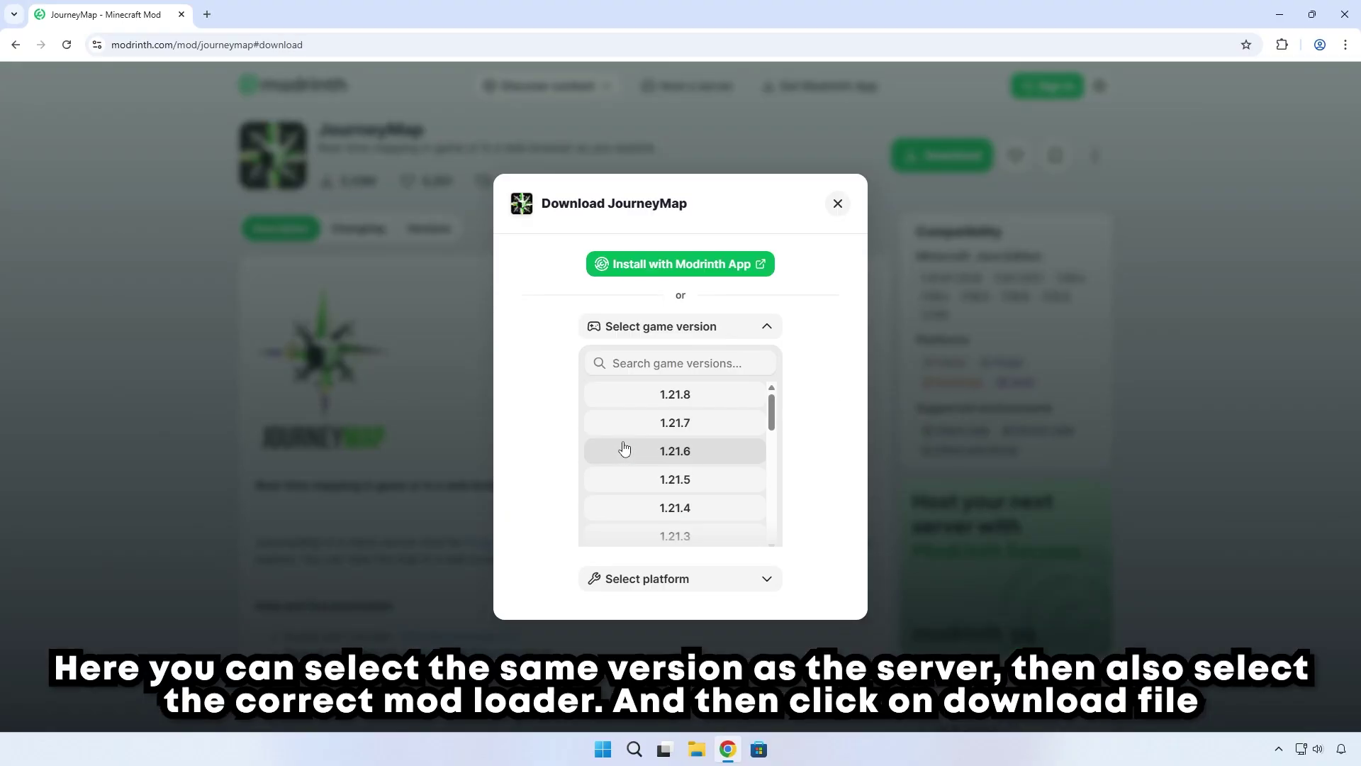
click(677, 423)
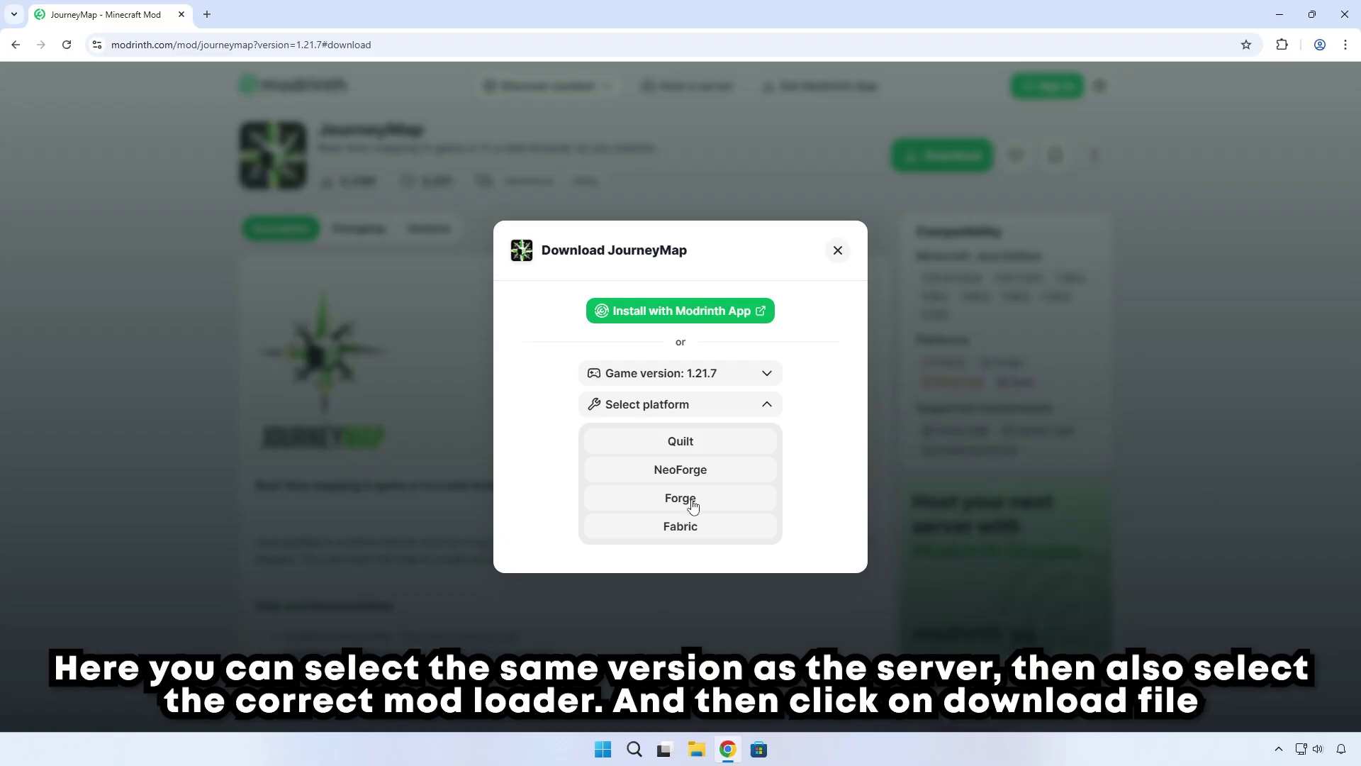
click(687, 506)
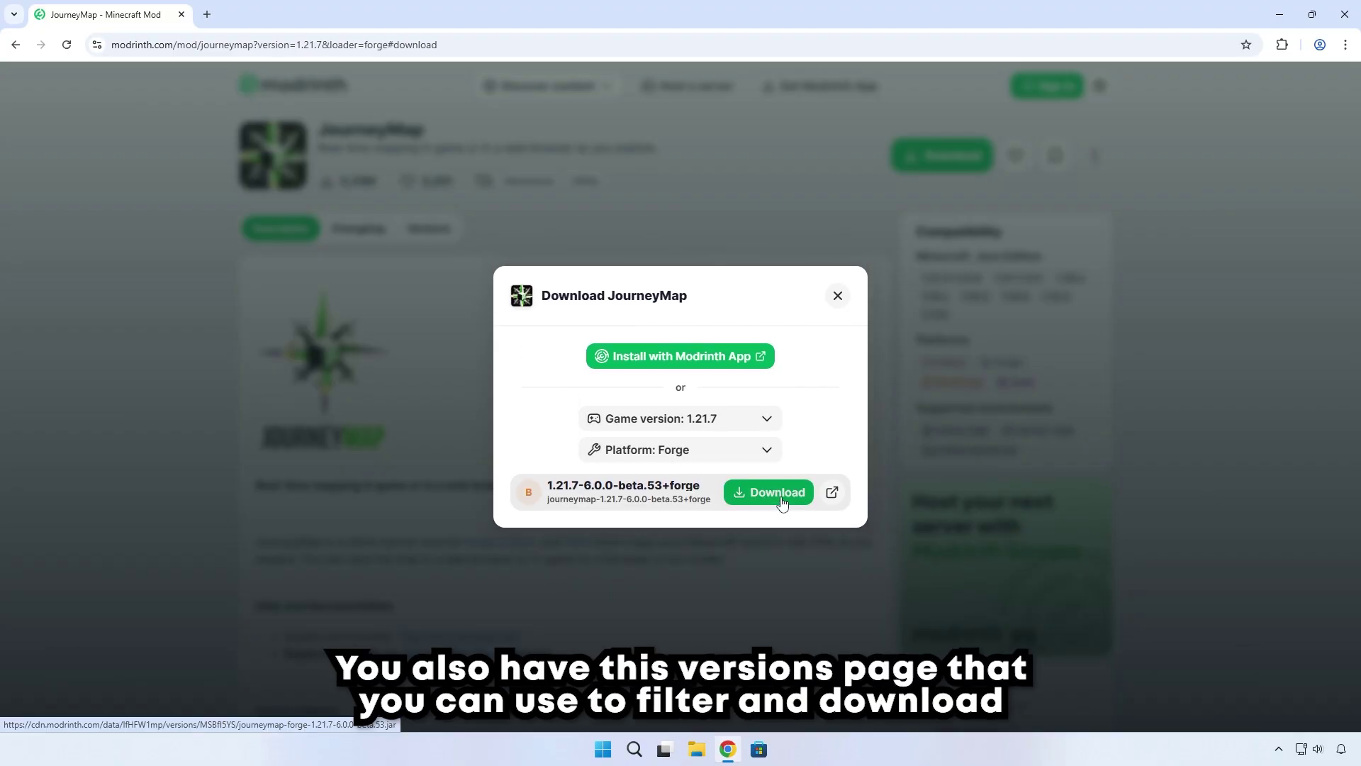
click(837, 295)
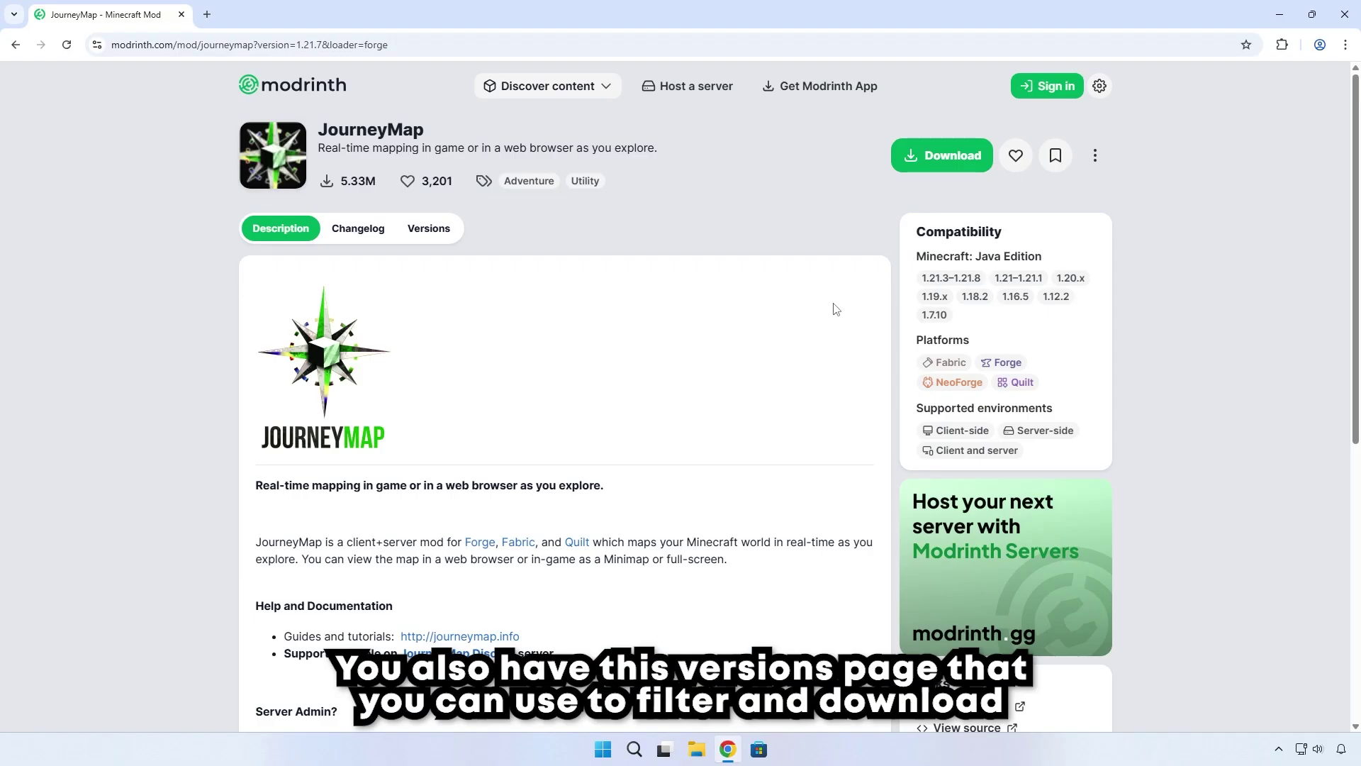
Step: Show JourneyMap's full versions list and its game-version filter
click(432, 230)
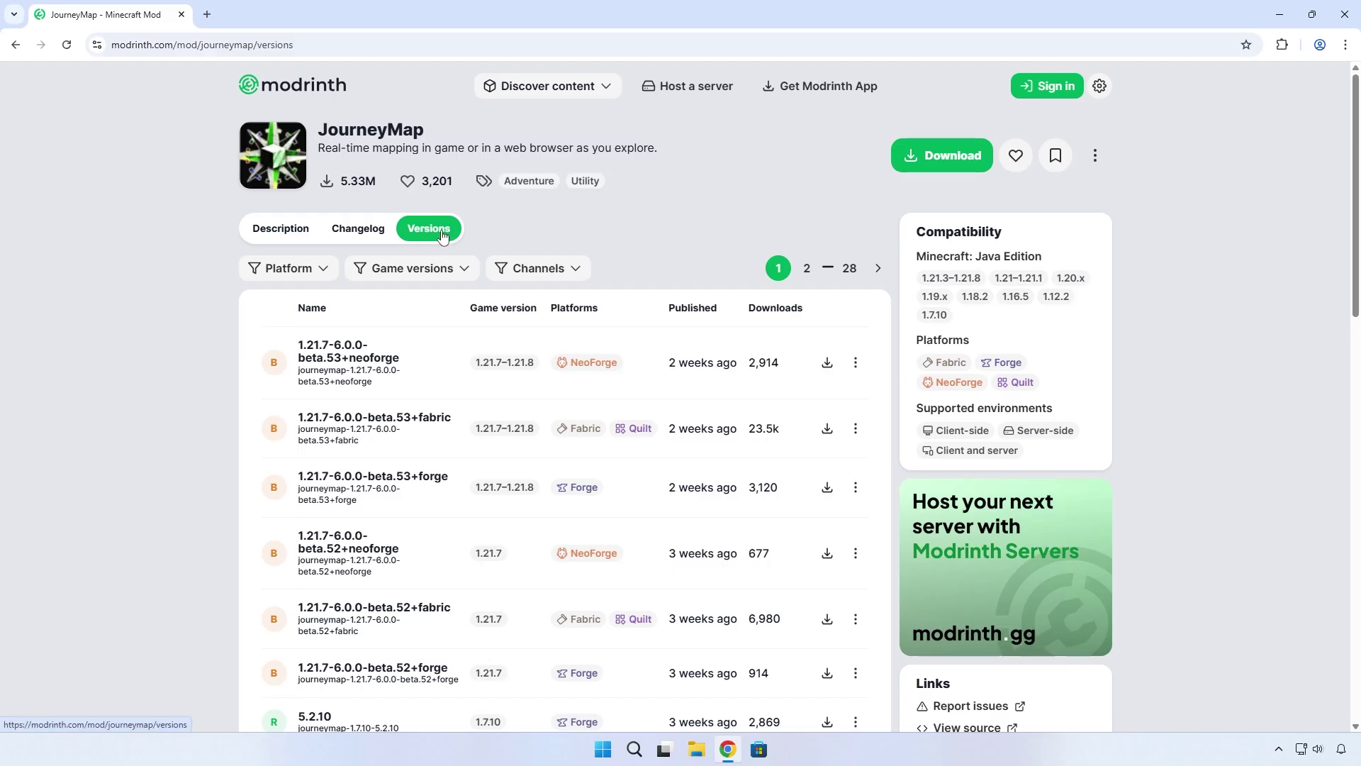
scroll(488, 340, down, 1)
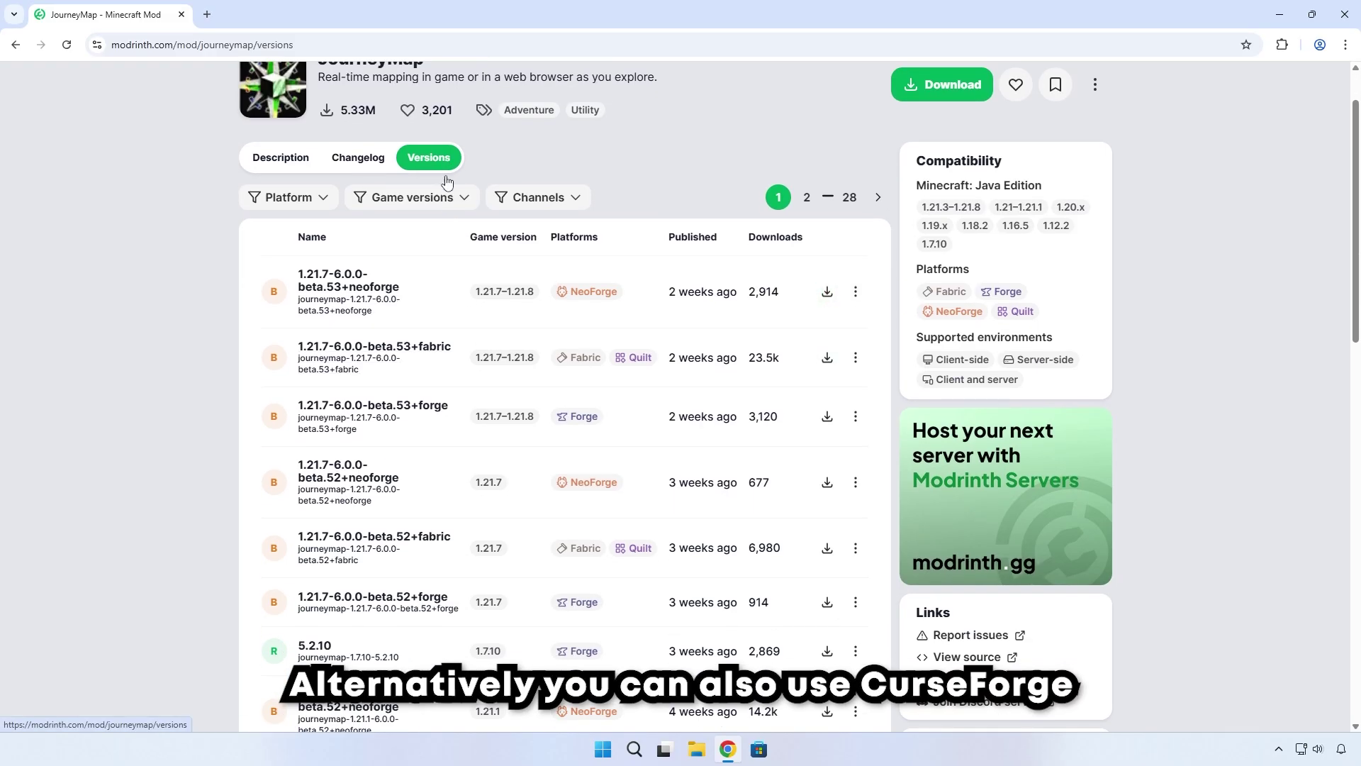
click(418, 197)
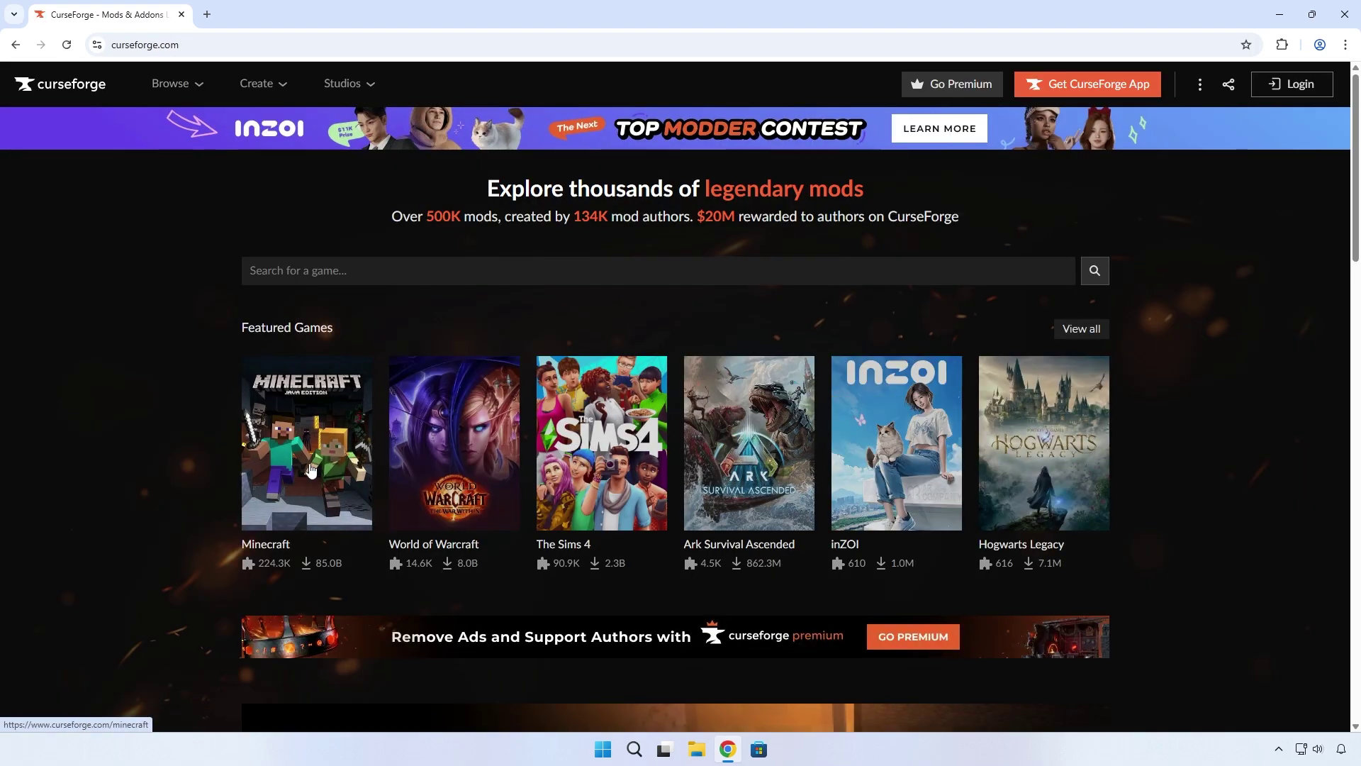
Step: Search CurseForge's Minecraft mods for journeymap and open the JourneyMap page
click(309, 469)
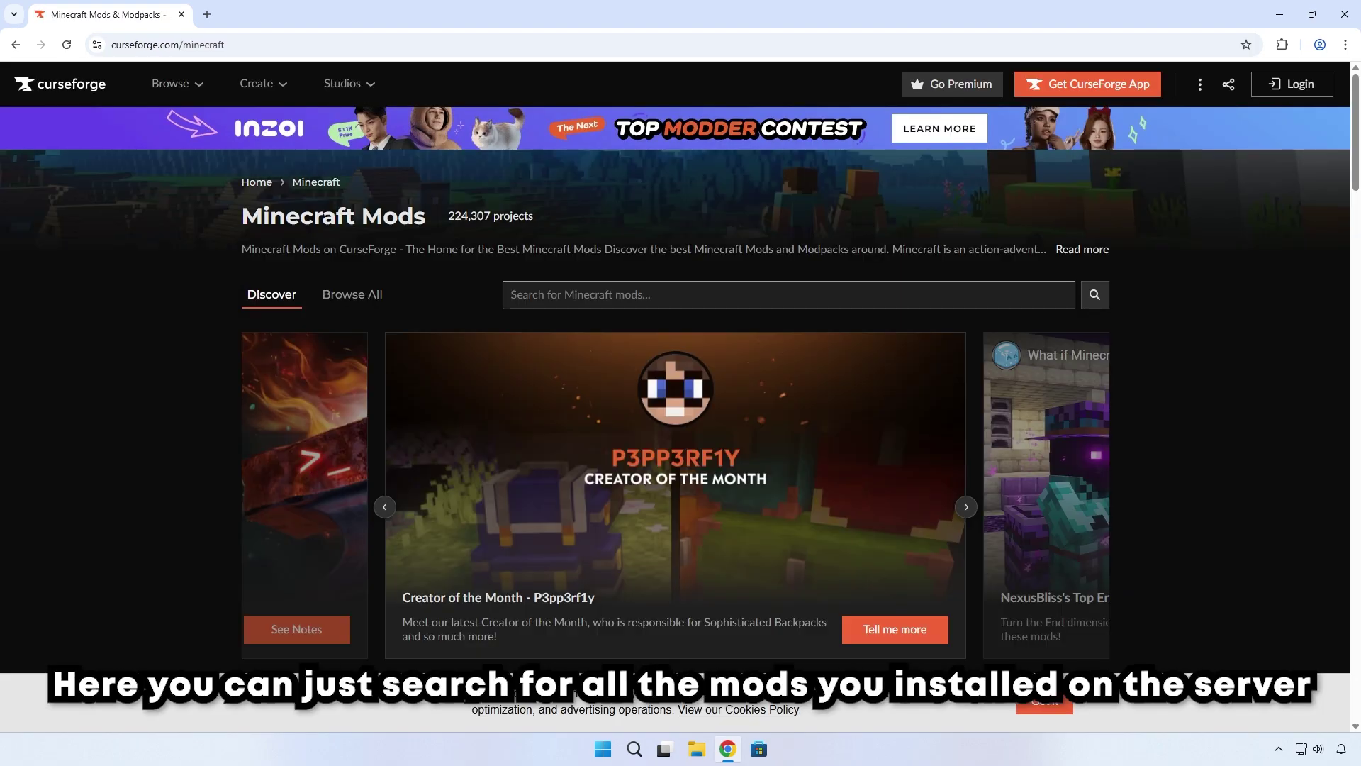
click(709, 295)
text(journe)
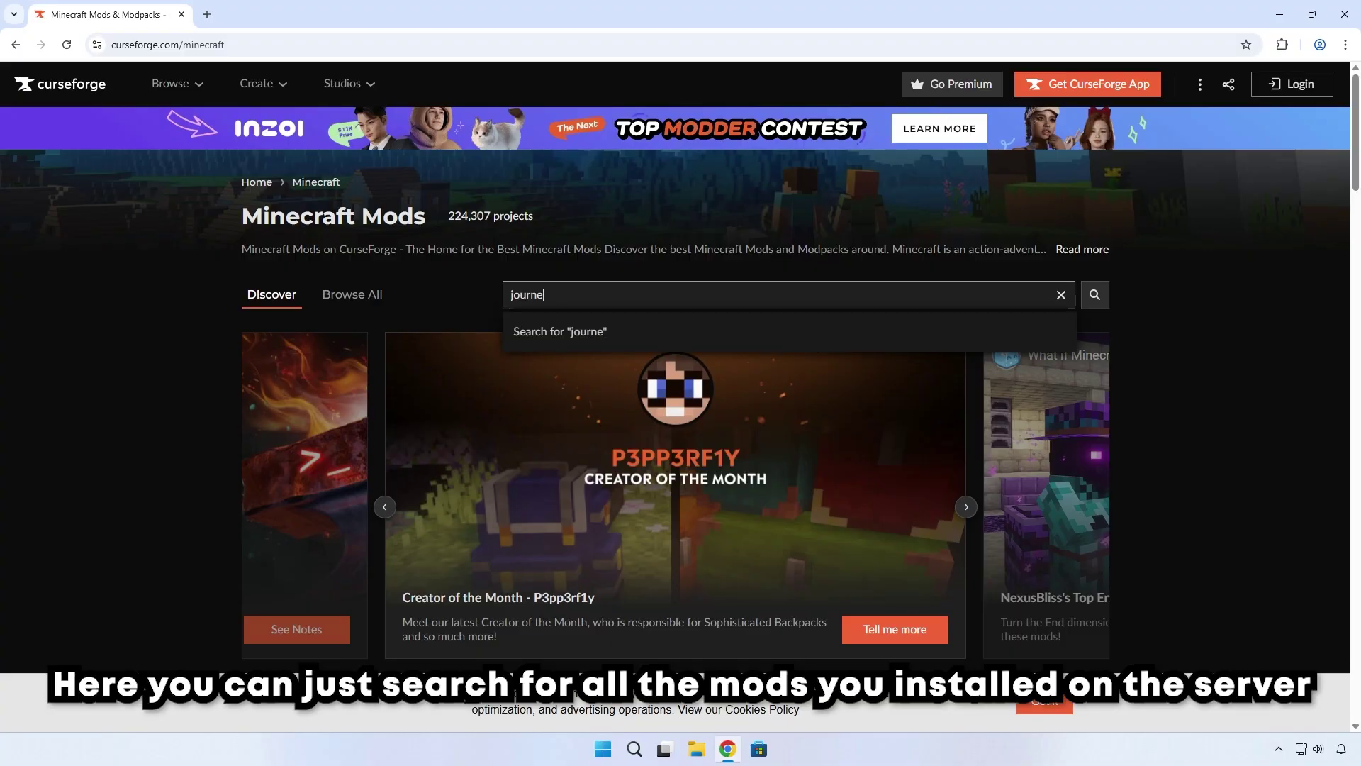
text(ymap)
key(Return)
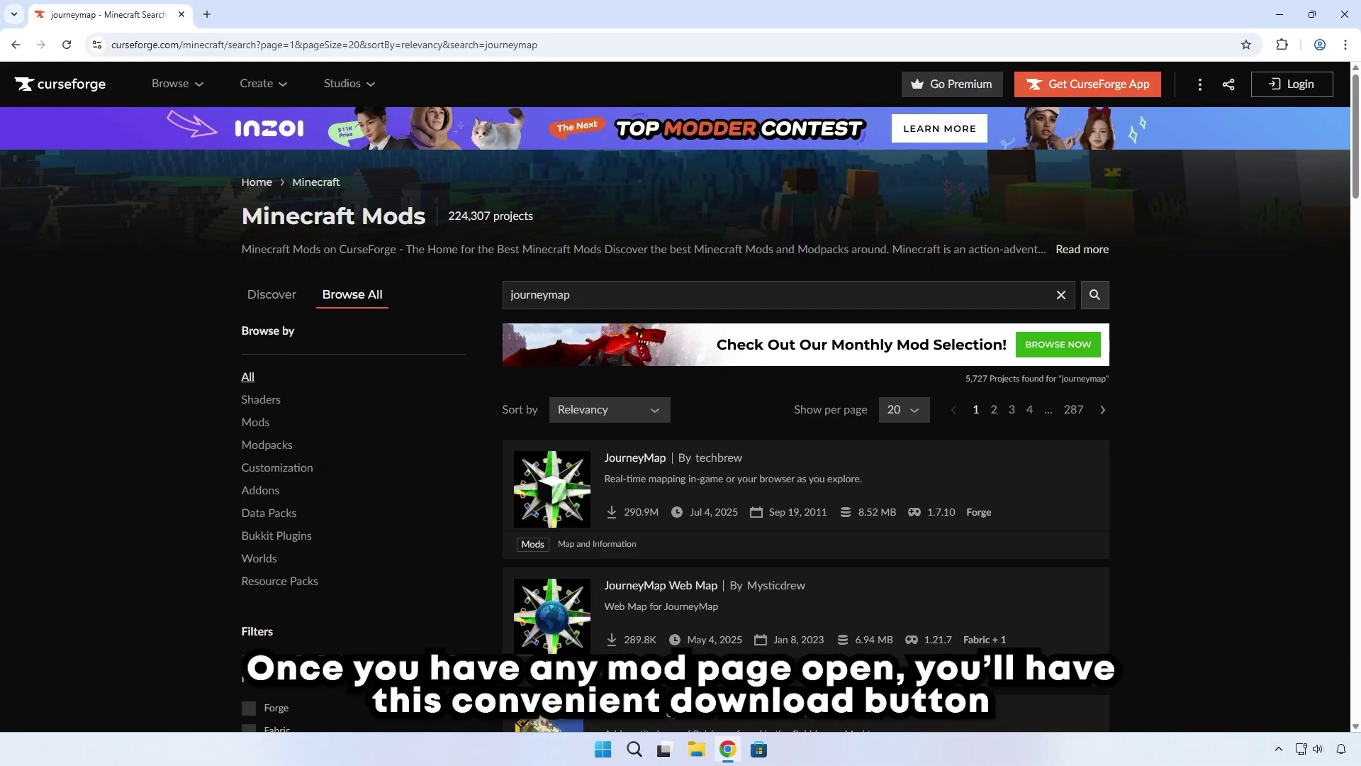
click(634, 458)
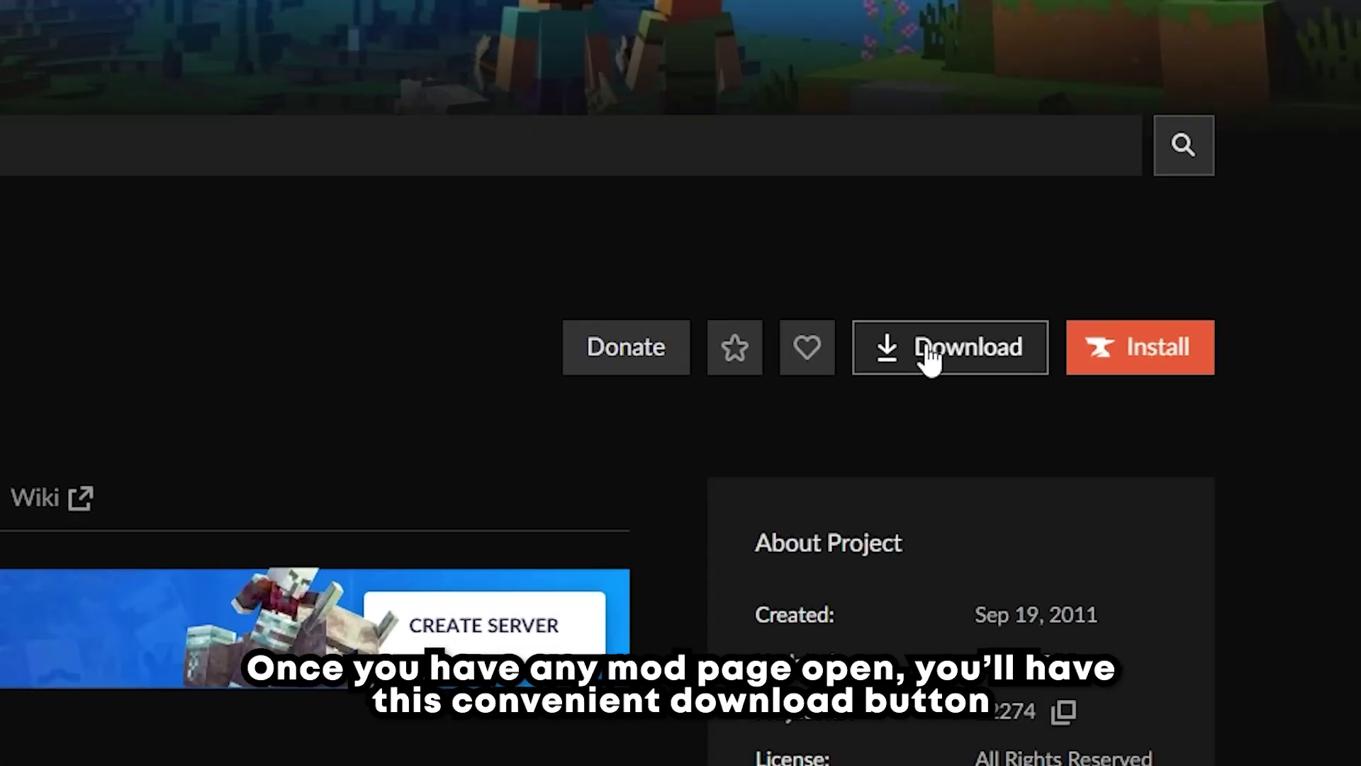
Step: Download the journeymap-1.21.7-6.0.0-beta.53+forge file for game version 1.21.7 and Forge
click(968, 361)
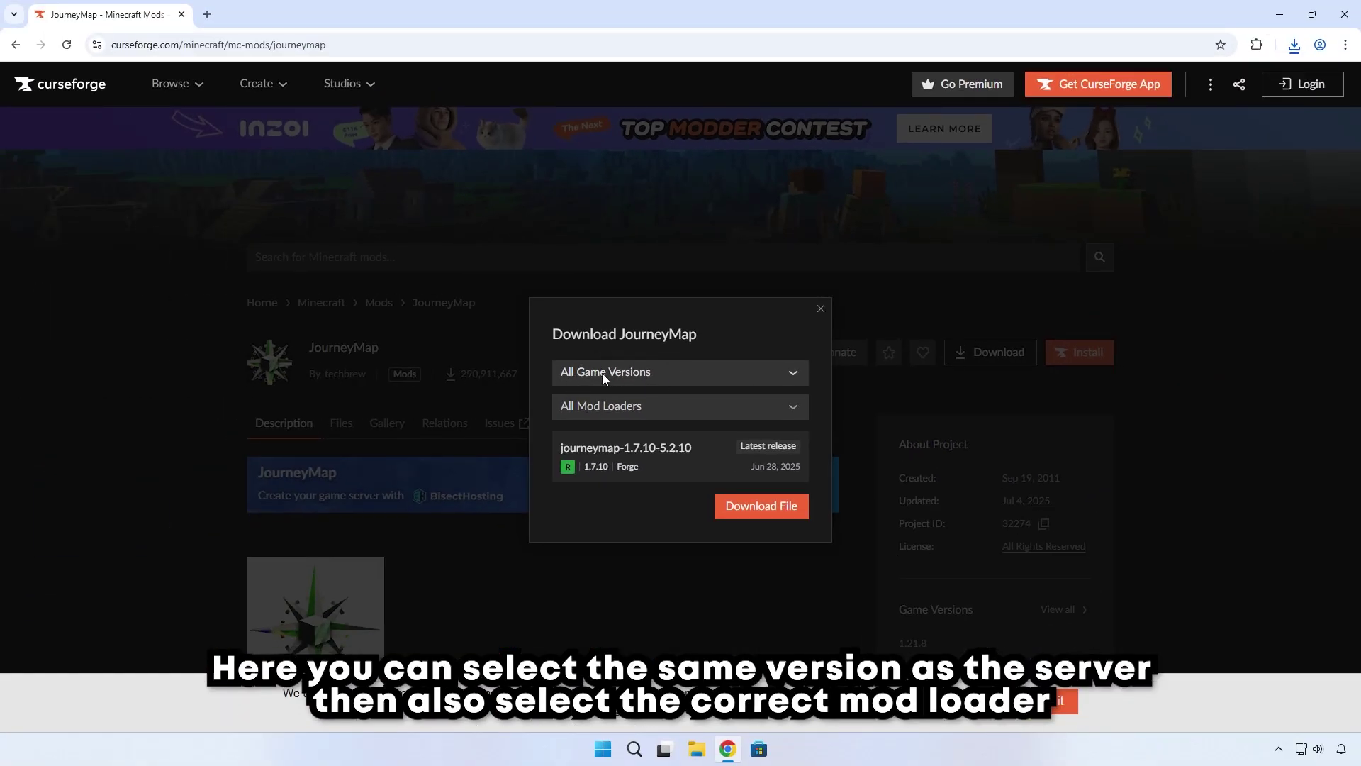
click(602, 373)
click(593, 447)
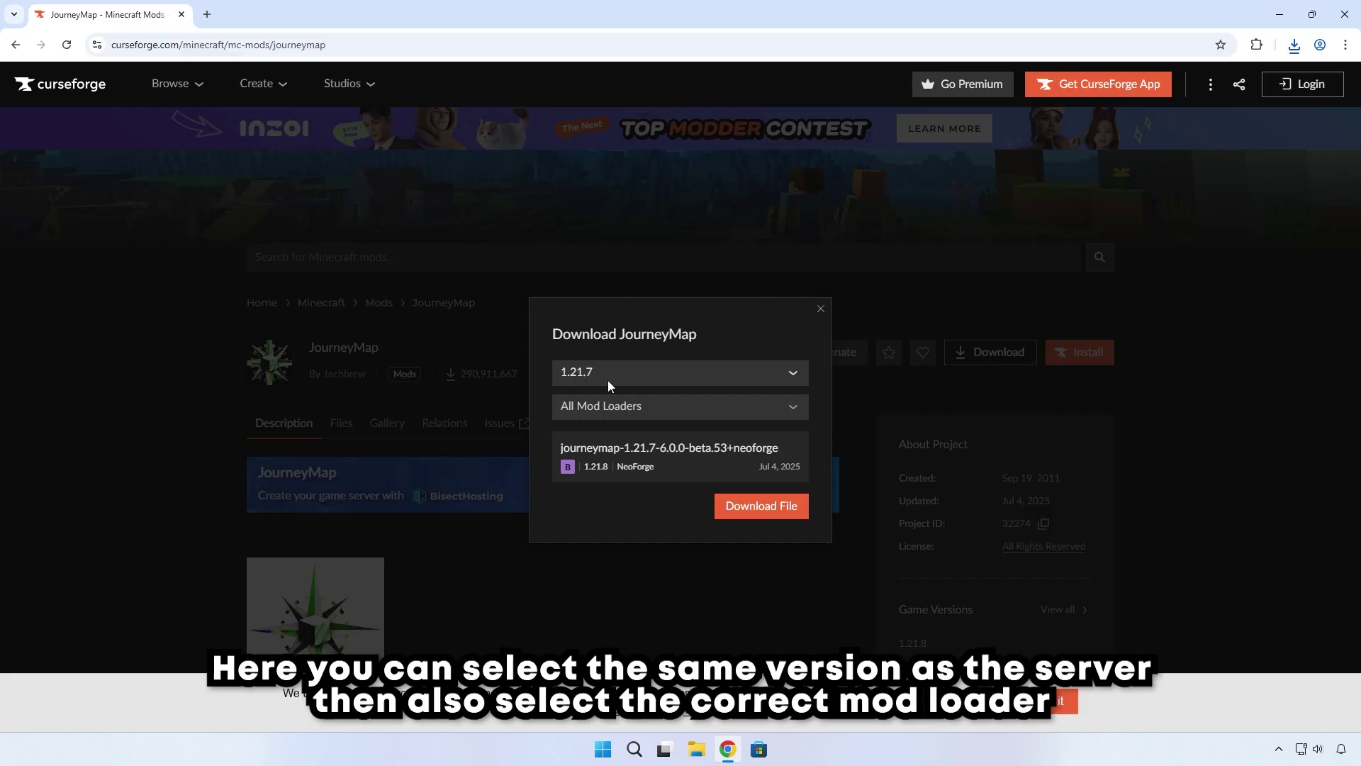
click(611, 414)
click(583, 461)
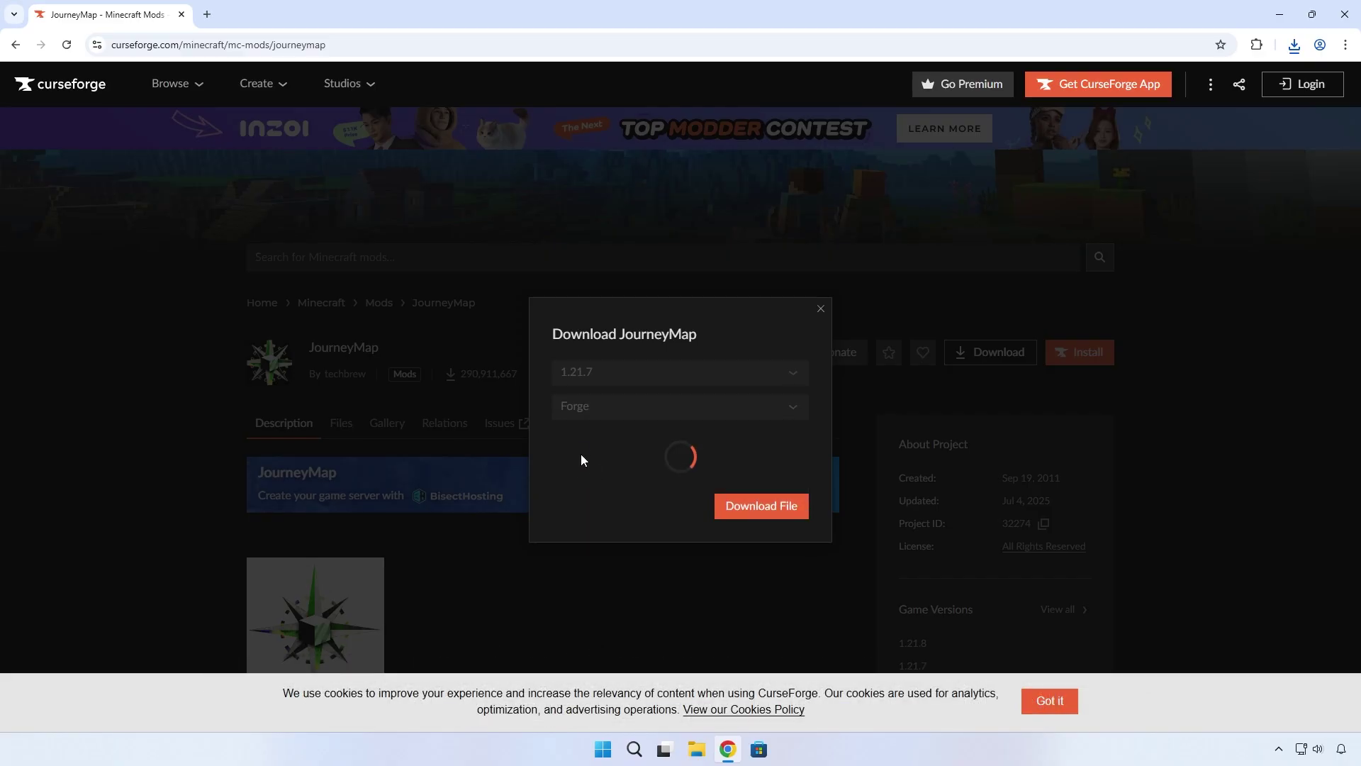
click(759, 507)
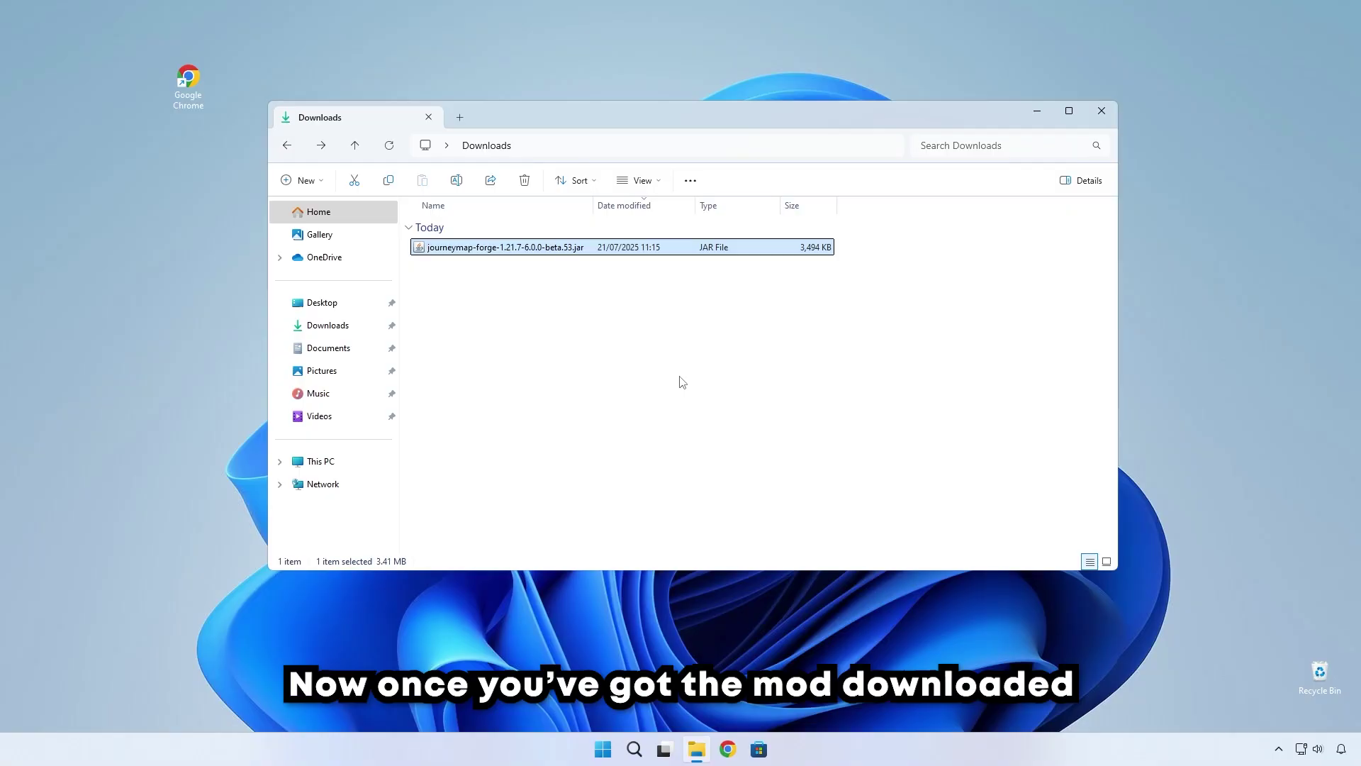
Step: Open the .minecraft mods folder under %appdata% in File Explorer
key(super)
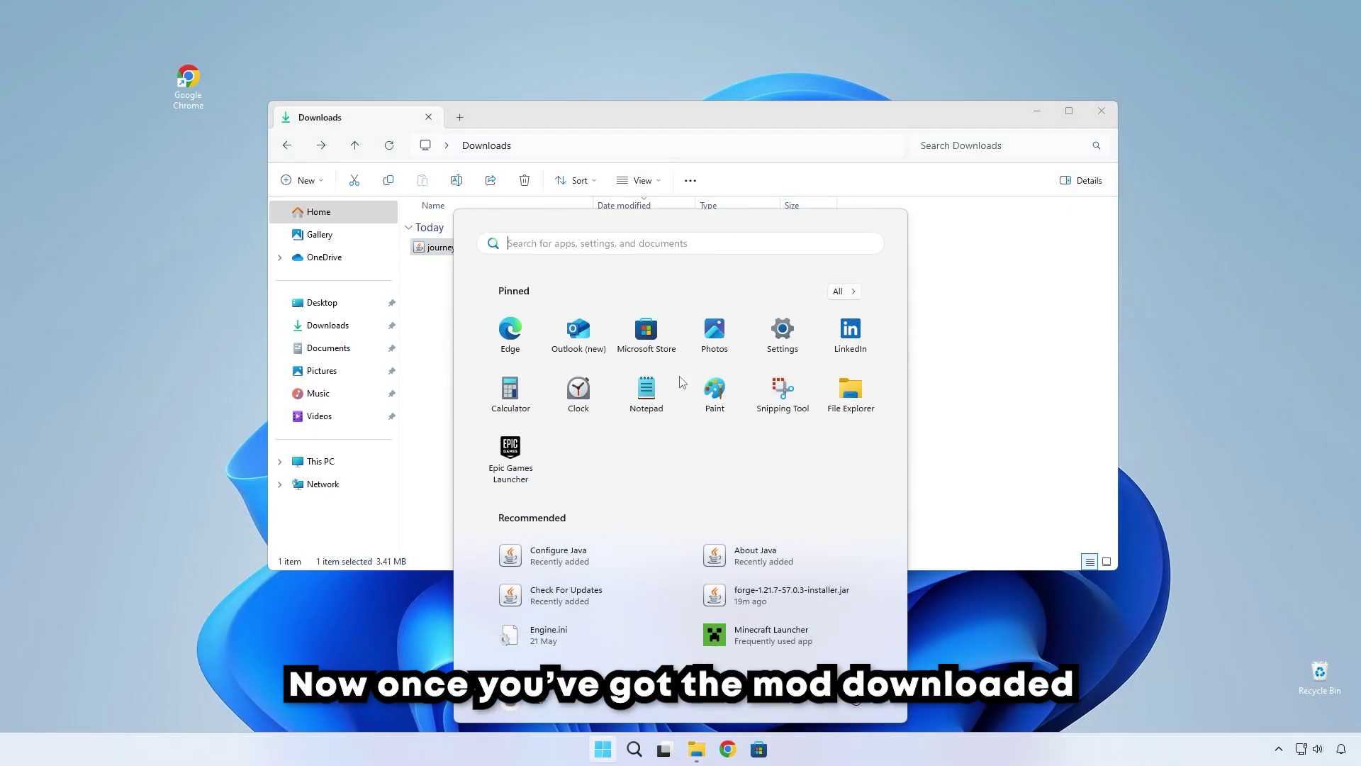
text(%appdata)
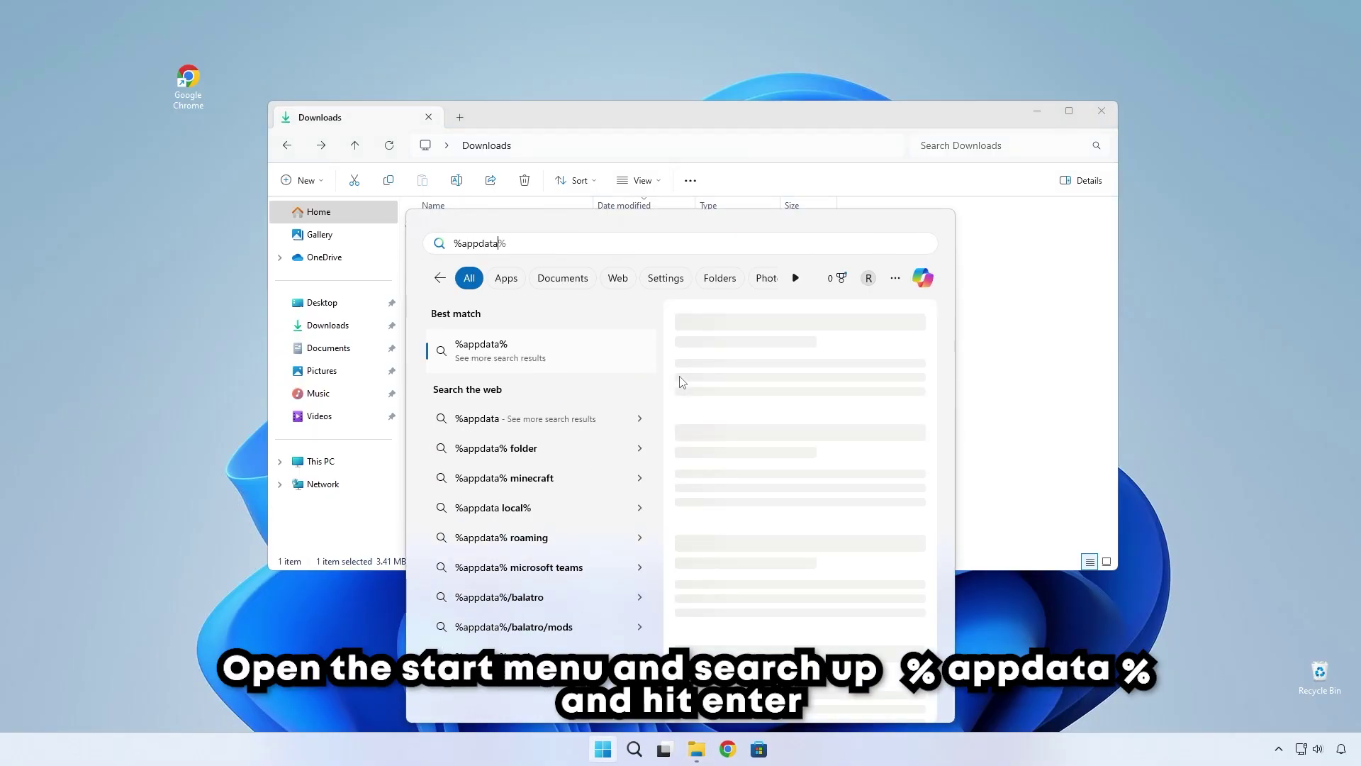
text(%)
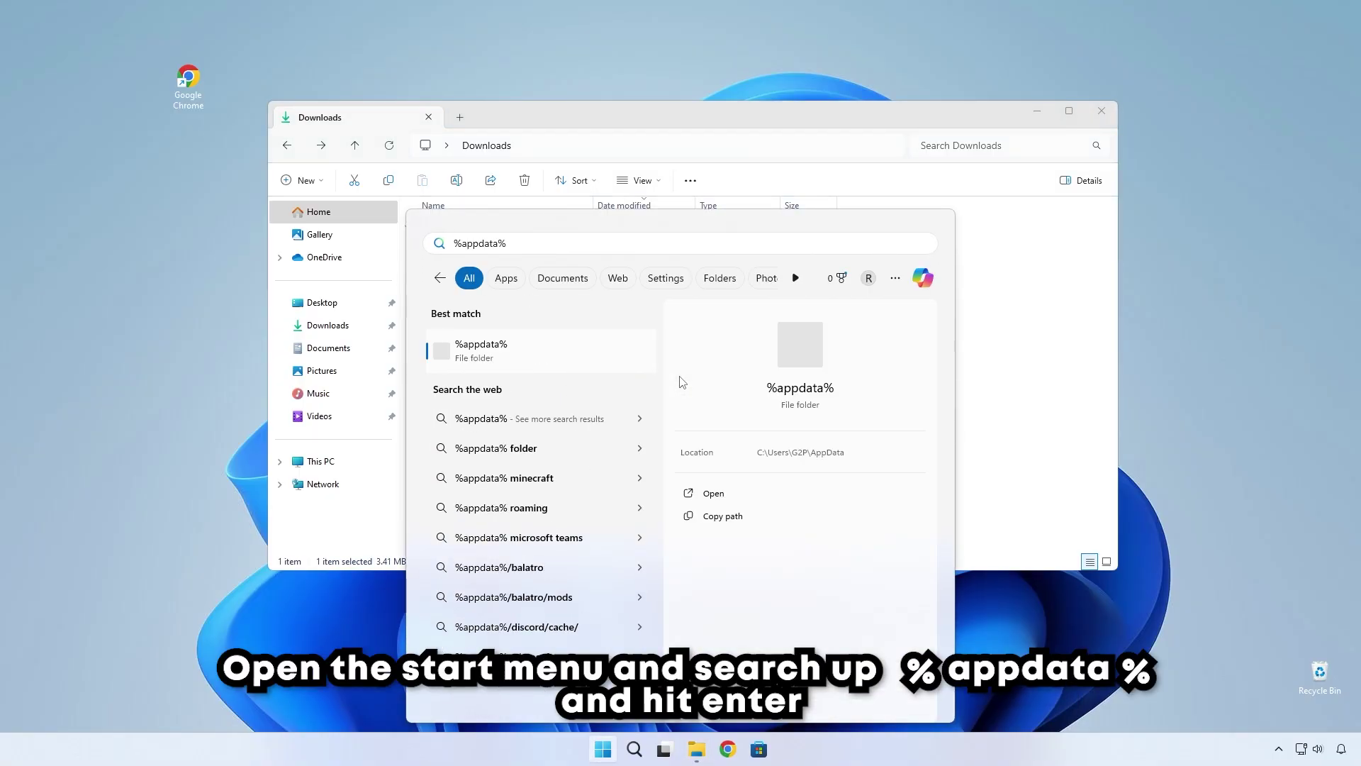
key(Return)
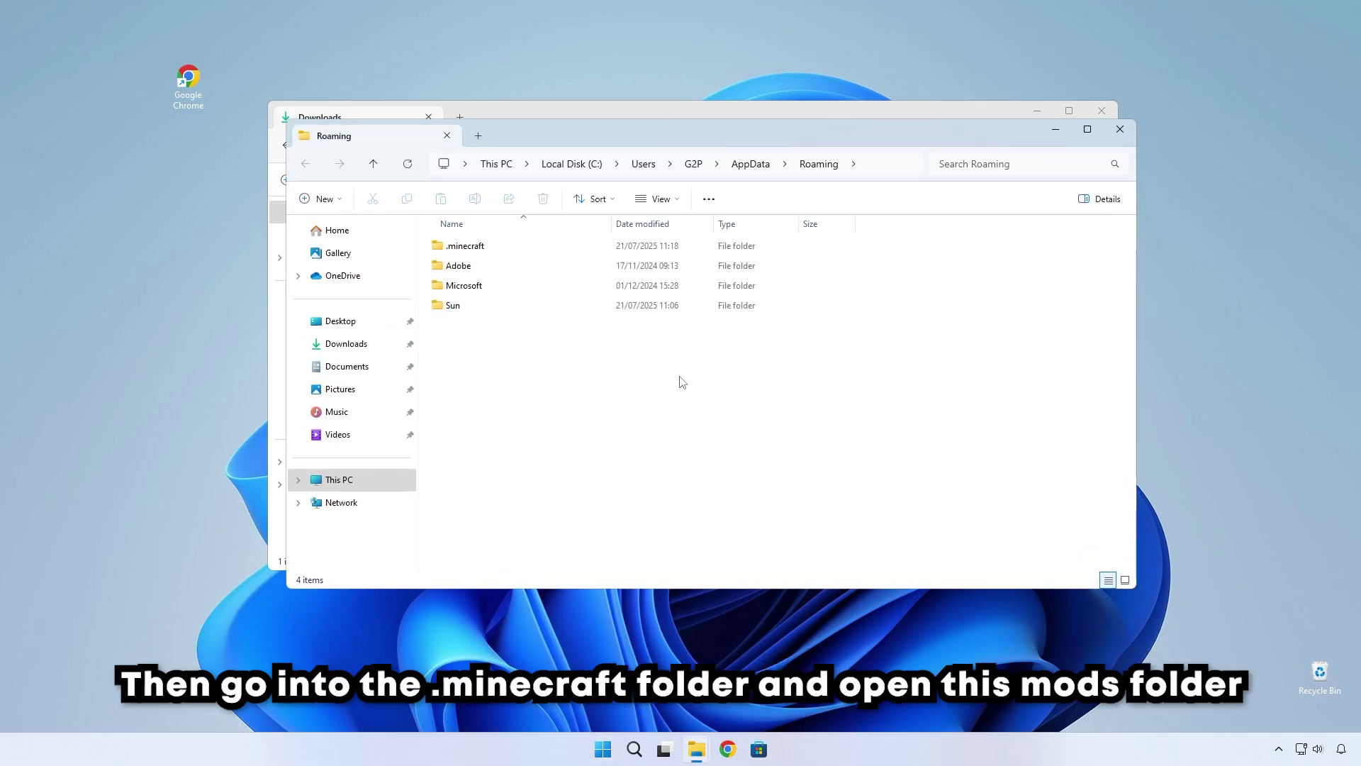
double_click(505, 248)
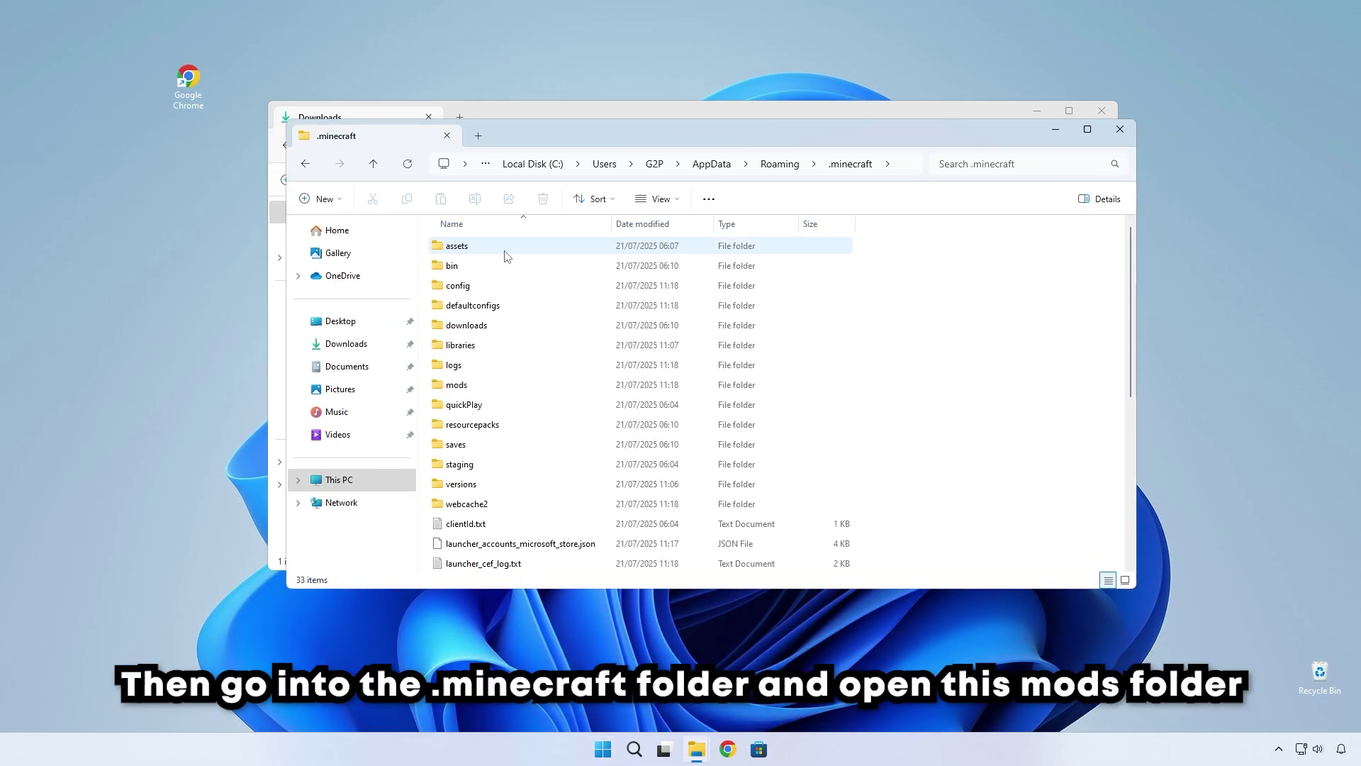
double_click(460, 388)
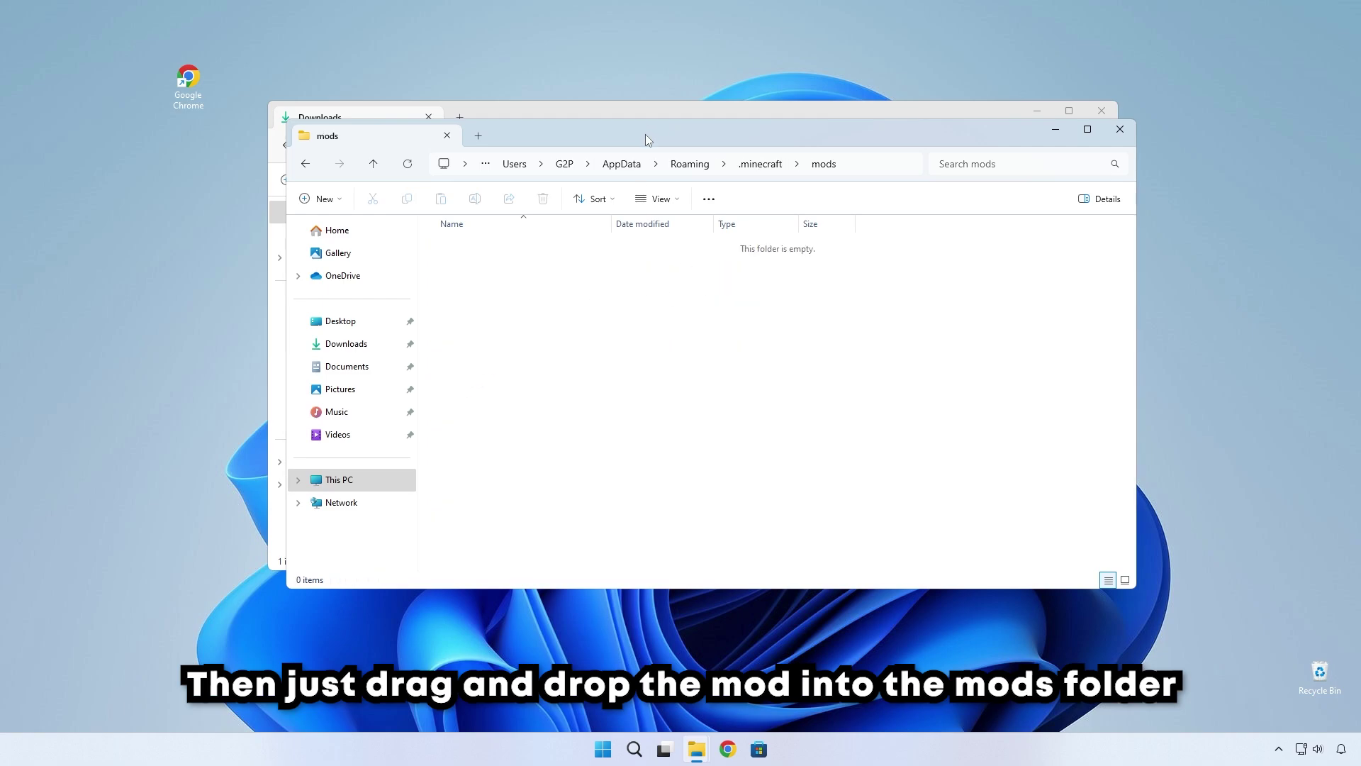
Step: Move journeymap-forge-1.21.7-6.0.0-beta.53.jar from Downloads into the mods folder
drag(646, 138, 920, 202)
click(560, 122)
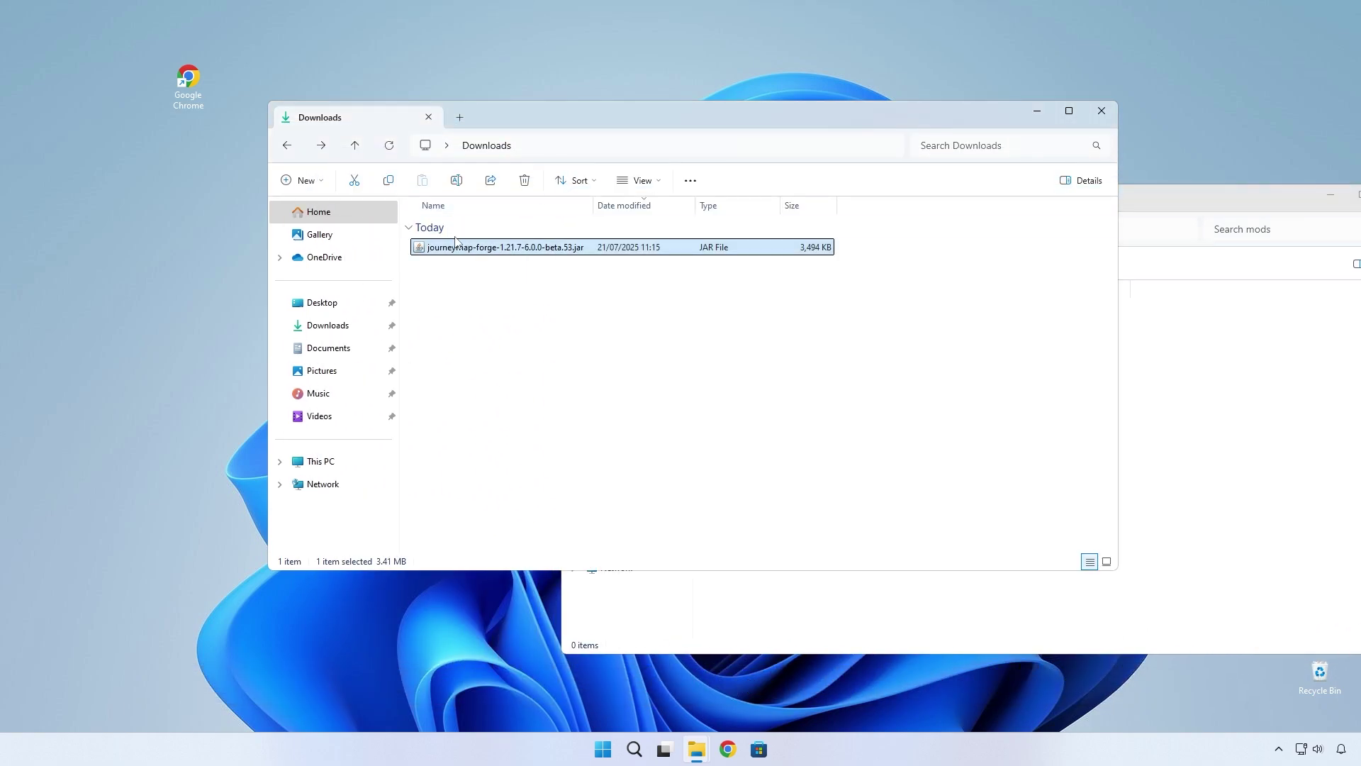
drag(455, 241, 1191, 357)
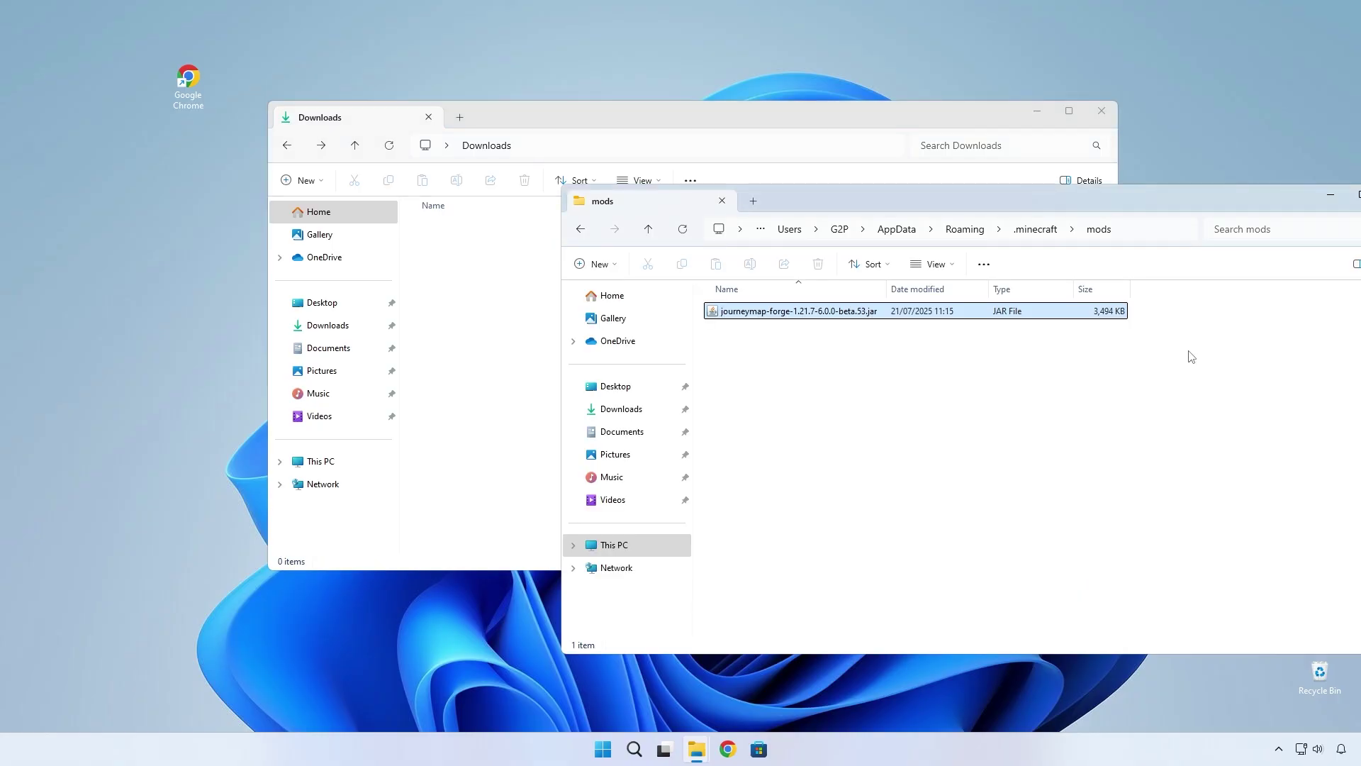
drag(858, 201, 586, 179)
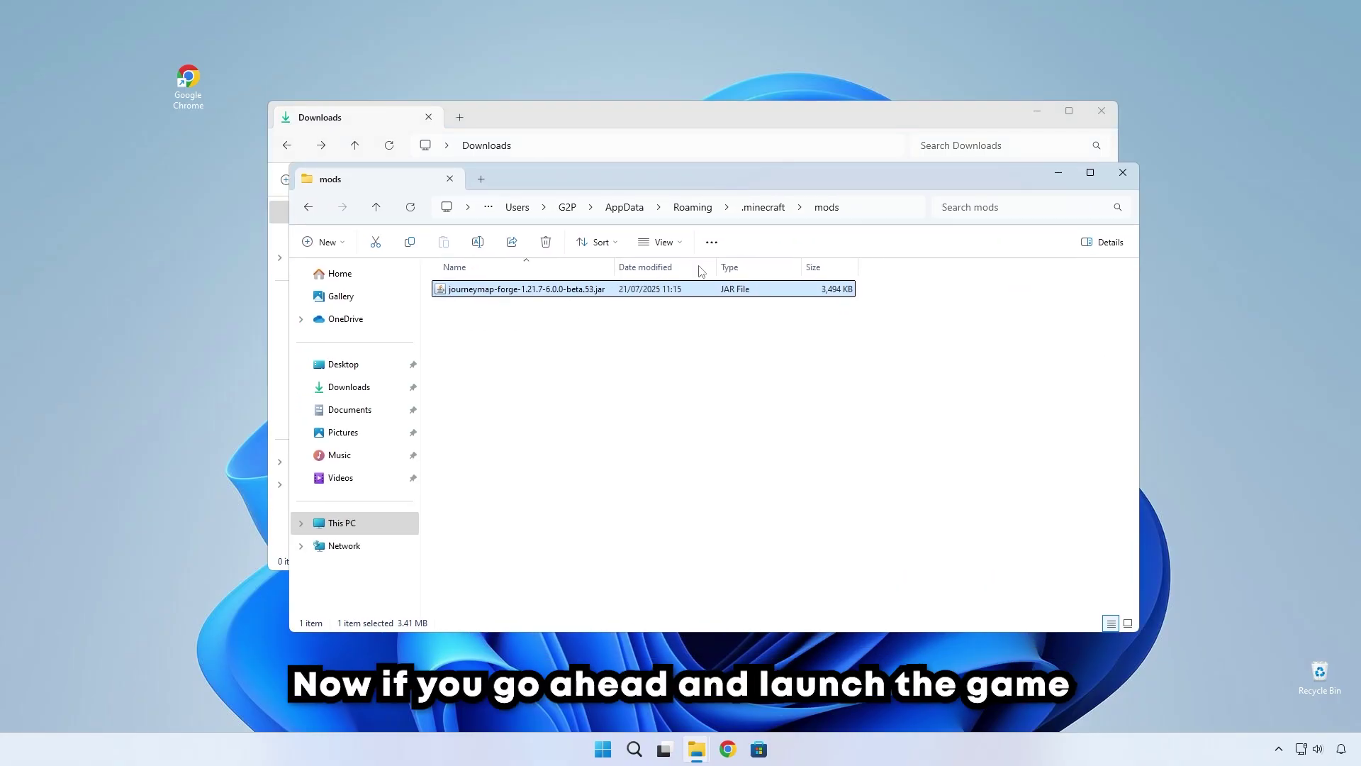
Step: Close the mods folder, copy the Aternos server address, and join the server from Multiplayer
click(1123, 172)
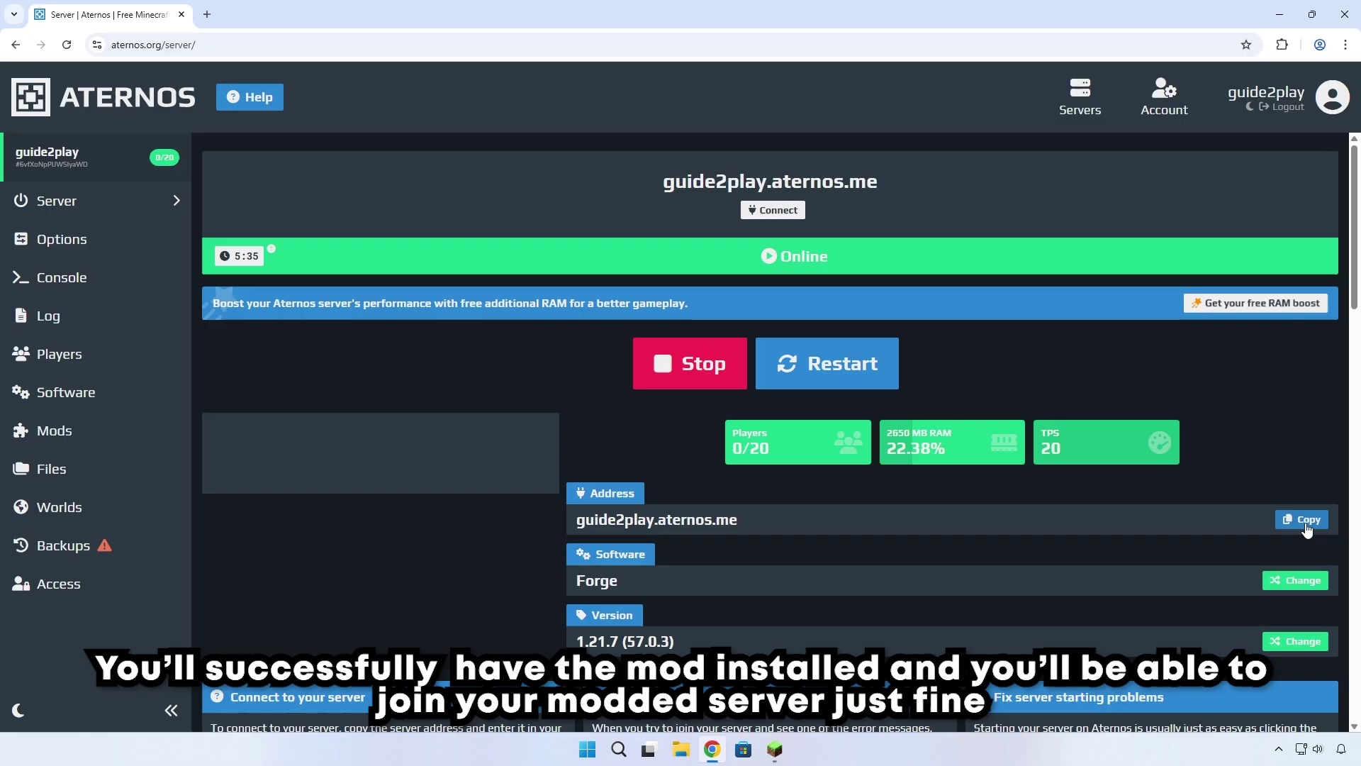
click(1303, 519)
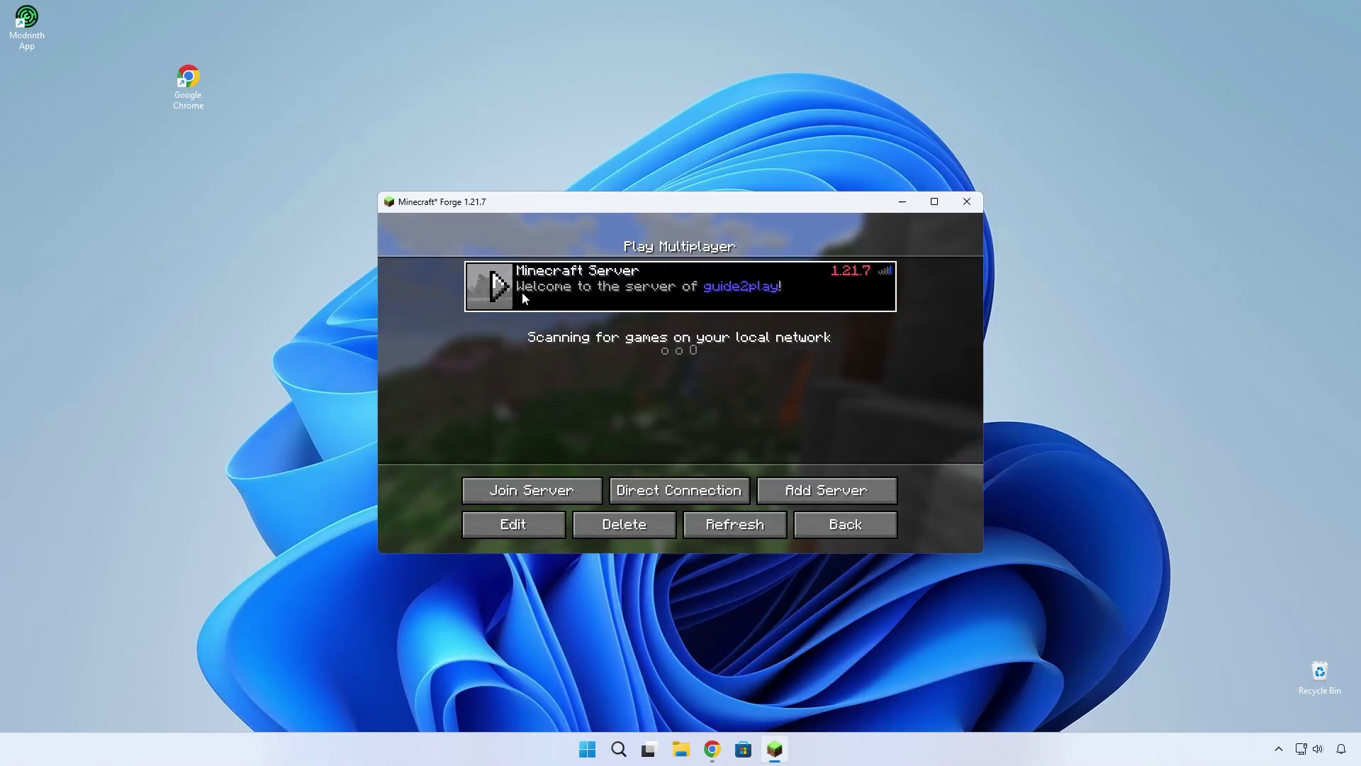
click(499, 285)
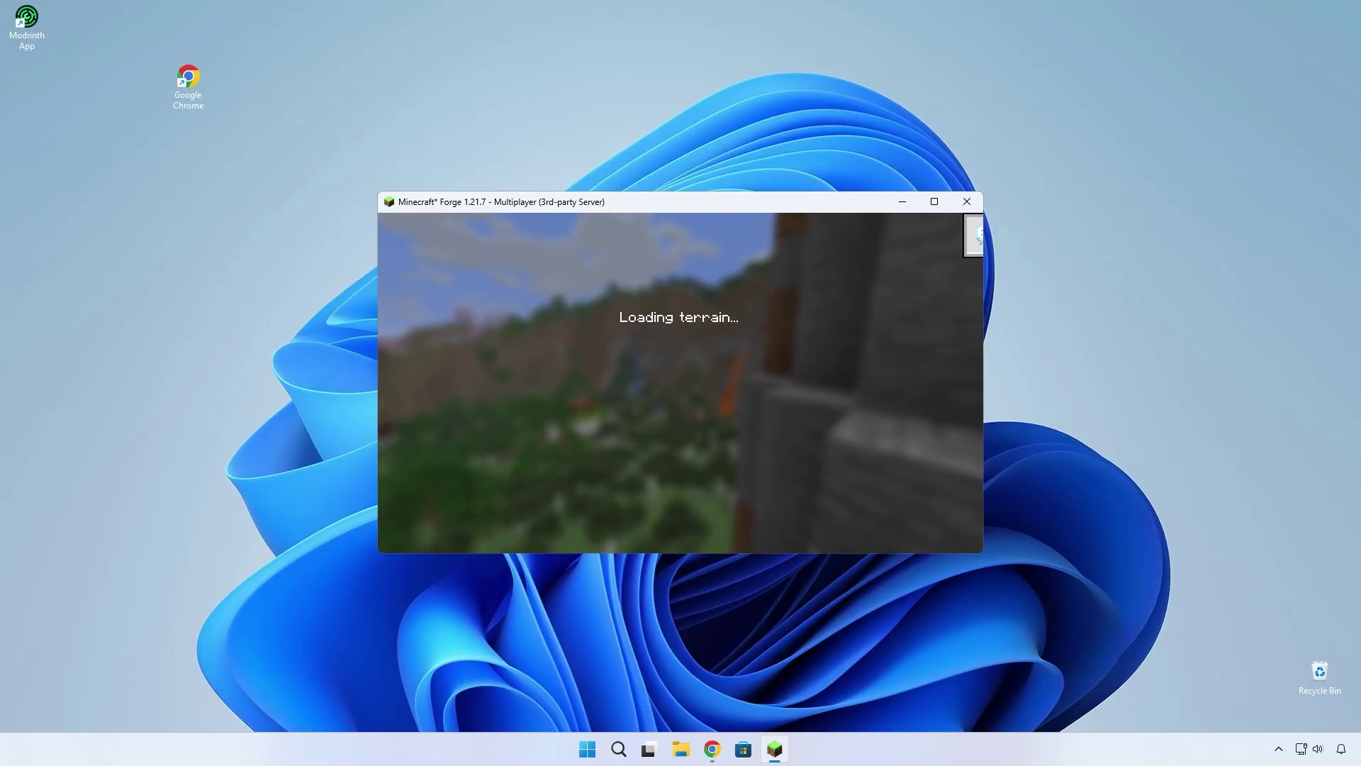